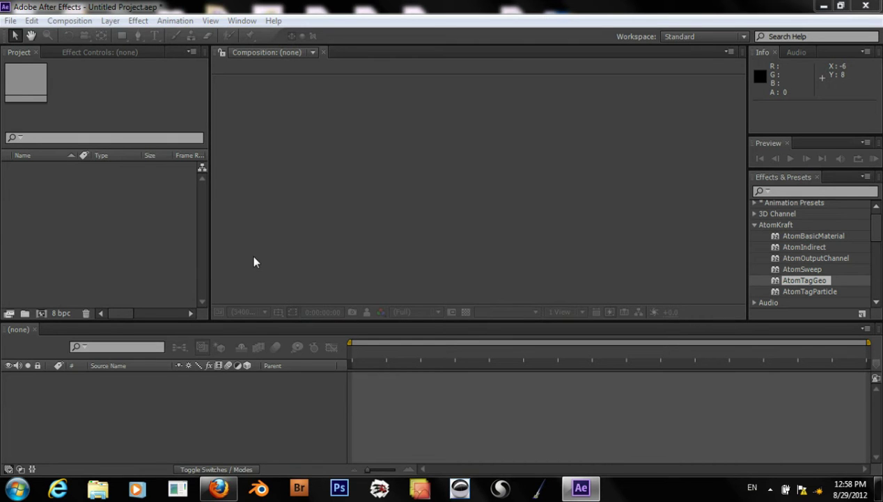
# Create a new 1280 × 720 composition at 24 fps, lasting 30 seconds, with AtomKraft as its renderer
pyautogui.click(111, 87)
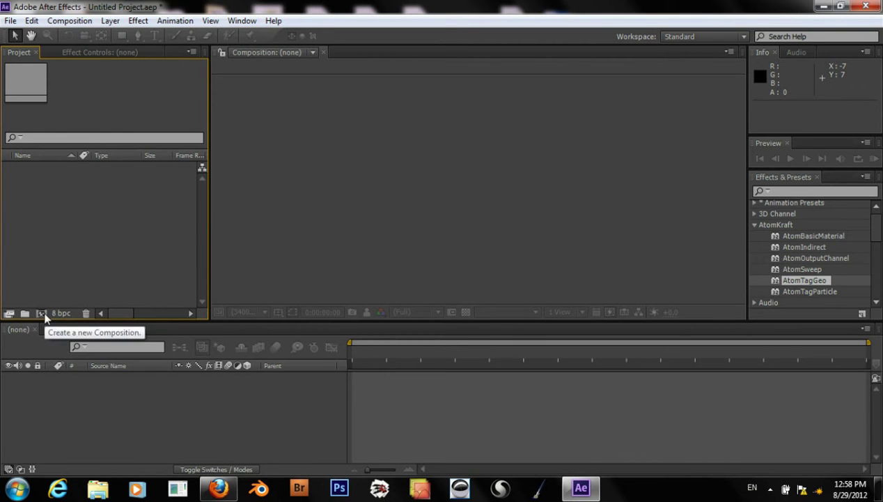
pyautogui.click(64, 21)
pyautogui.click(83, 36)
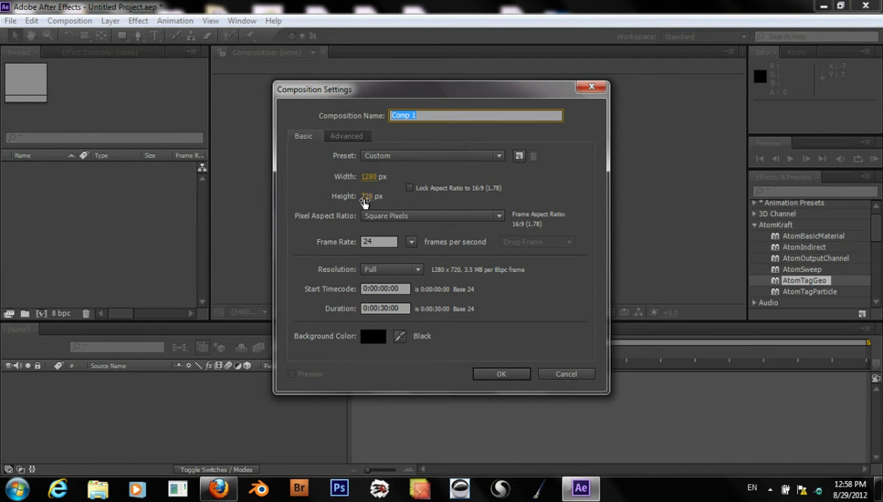
pyautogui.click(343, 140)
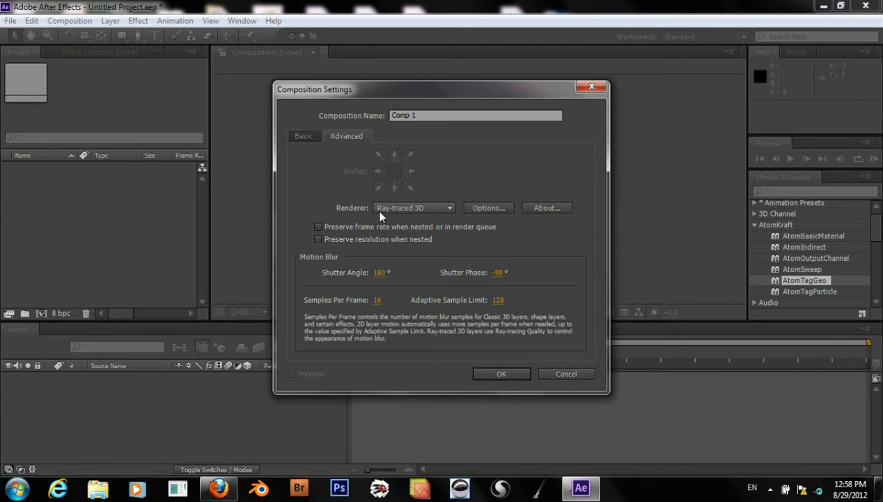
pyautogui.click(402, 213)
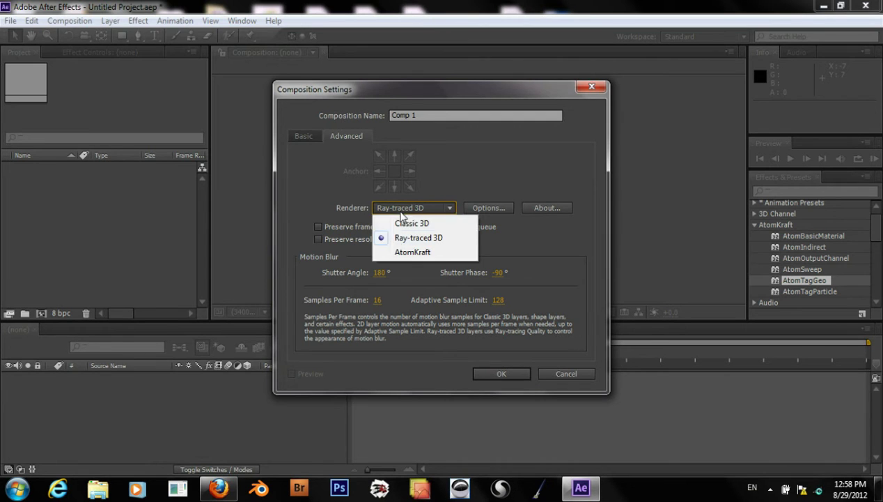
pyautogui.click(412, 252)
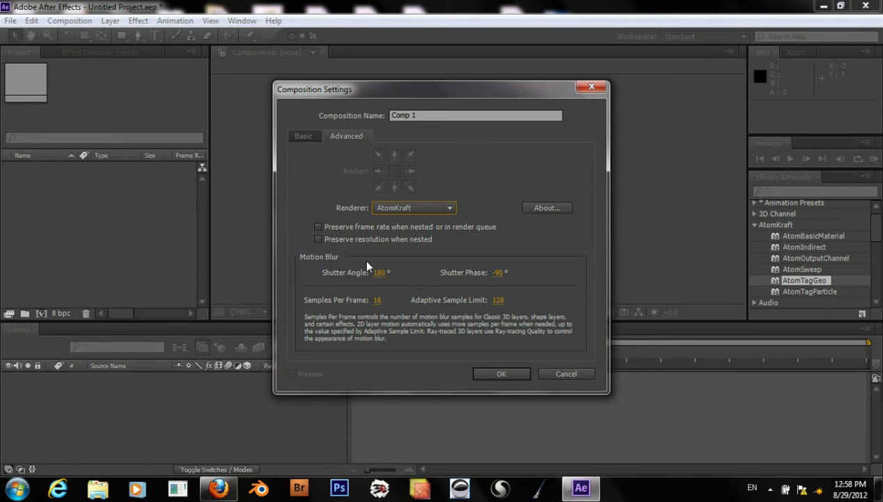
pyautogui.click(491, 379)
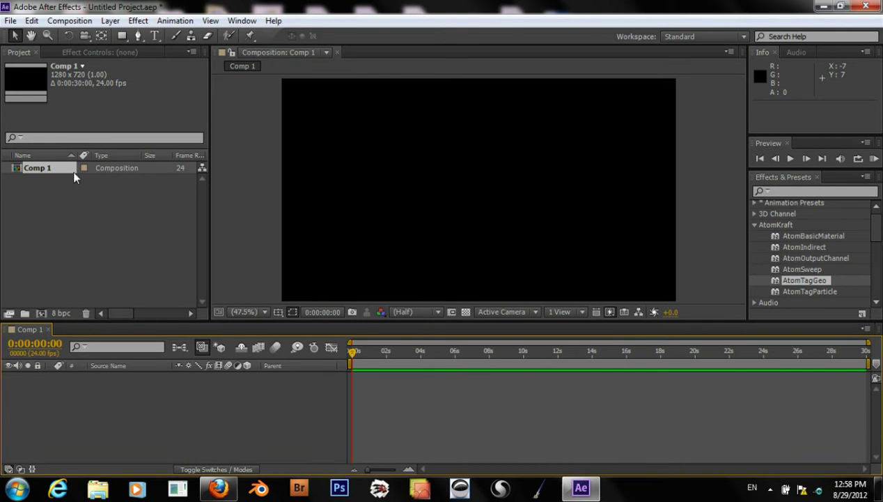
# Add a composition-sized solid layer in medium gray with the color's brightness set to 50%
pyautogui.click(110, 21)
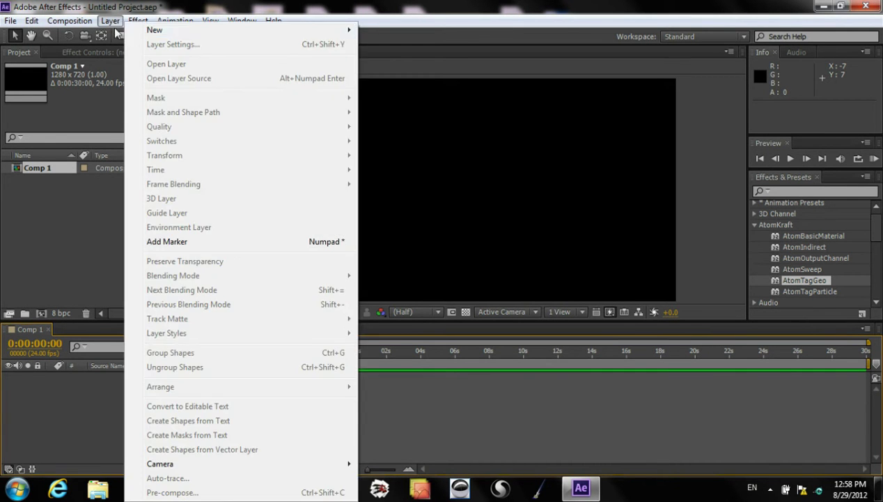
pyautogui.moveTo(142, 35)
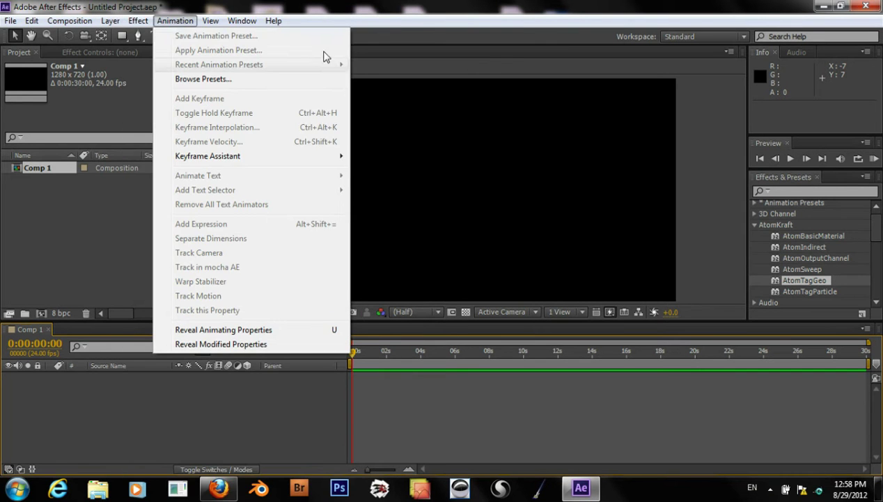
pyautogui.moveTo(110, 20)
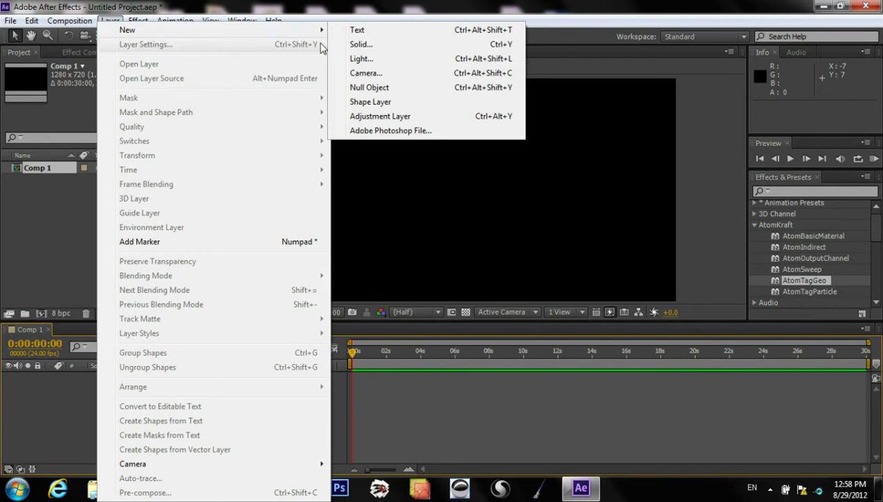
pyautogui.click(408, 44)
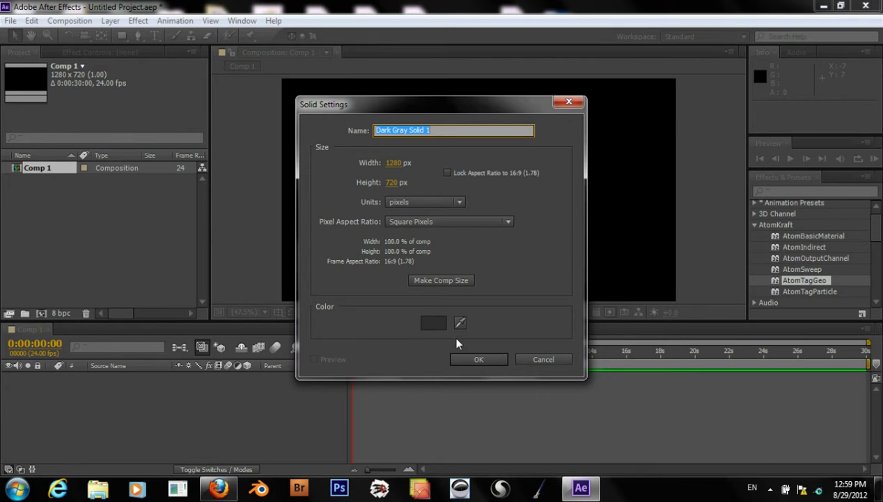
pyautogui.click(435, 324)
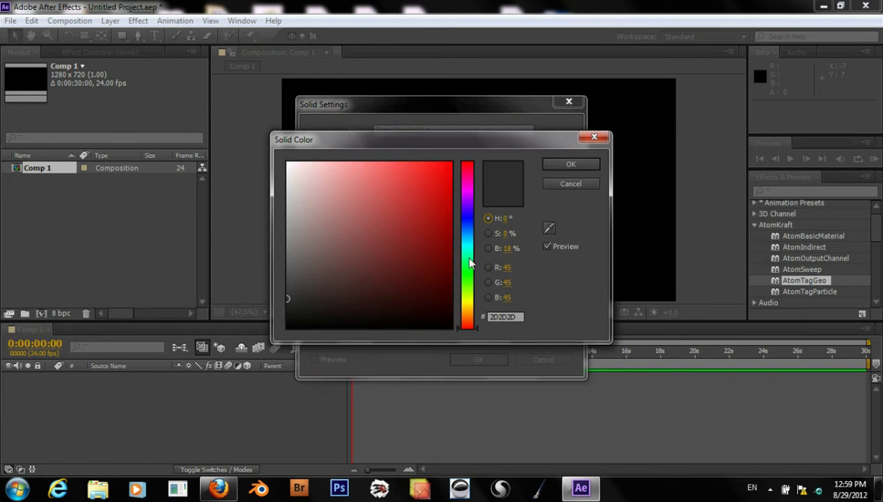
pyautogui.write('50')
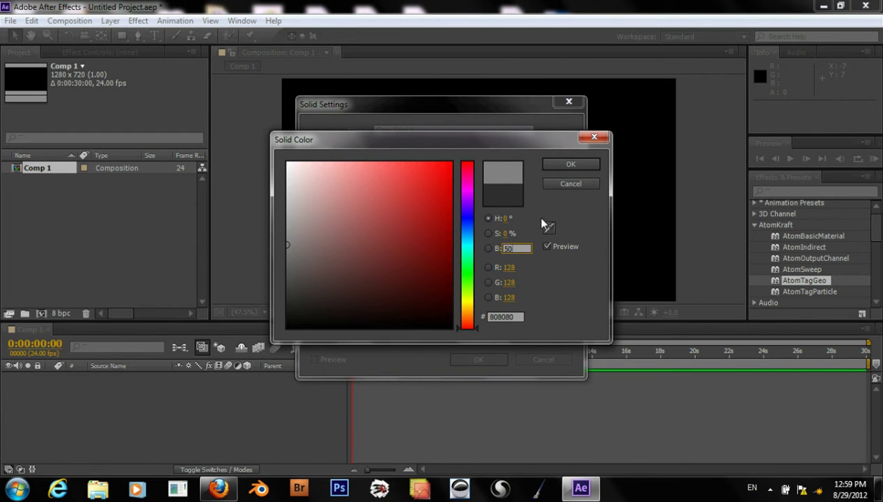
pyautogui.click(568, 165)
pyautogui.click(465, 361)
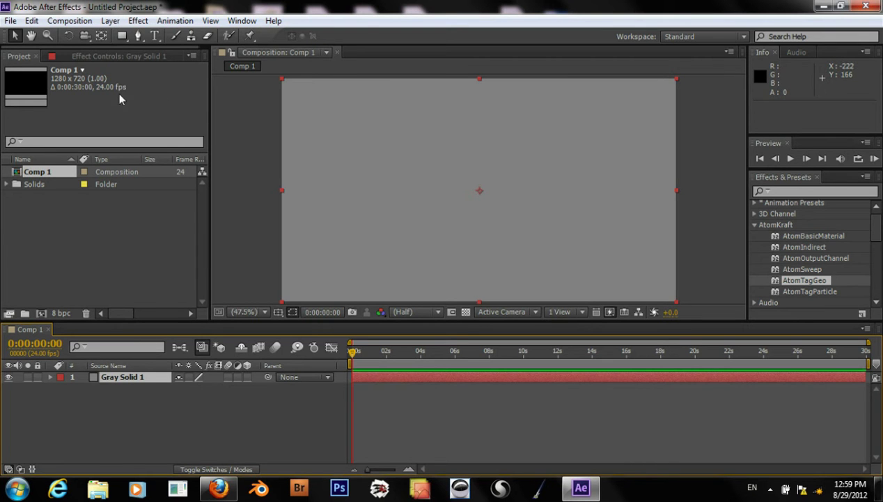
# Duplicate the gray solid layer twice and expand the middle copy's properties
pyautogui.click(138, 378)
pyautogui.hotkey('ctrl', 'd')
pyautogui.hotkey('ctrl', 'd')
pyautogui.click(131, 389)
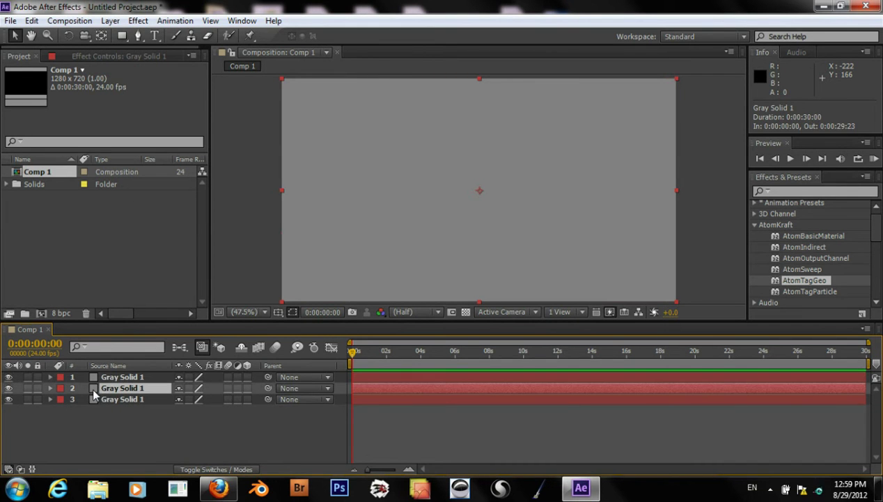
pyautogui.click(50, 388)
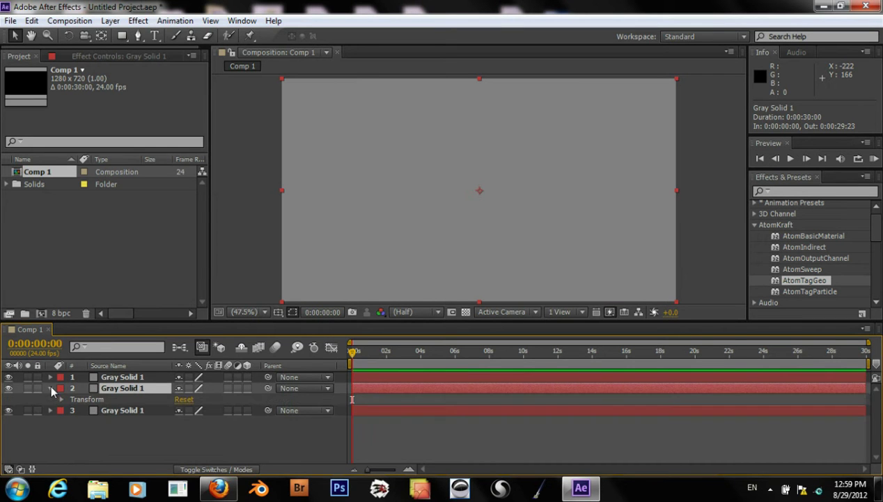
# Rename the topmost gray solid layer as Solid 1
pyautogui.click(115, 377)
pyautogui.rightClick(116, 377)
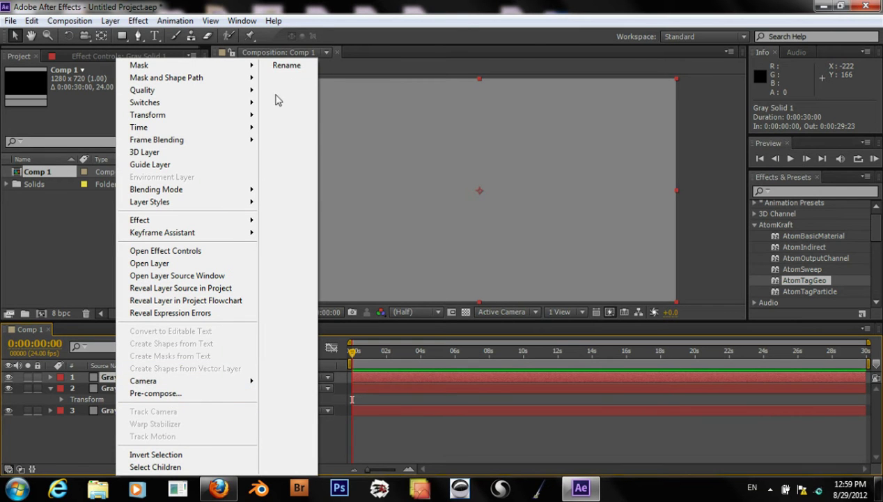
pyautogui.click(287, 65)
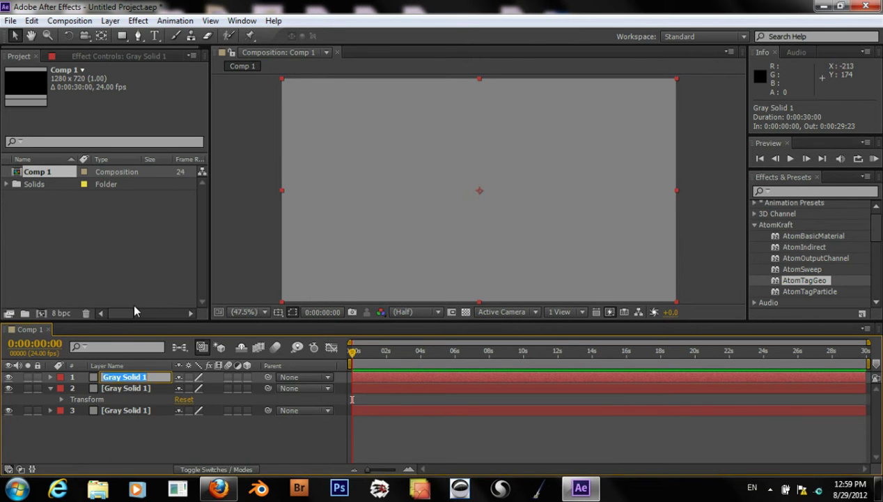
pyautogui.write('Solid 1')
pyautogui.press('Return')
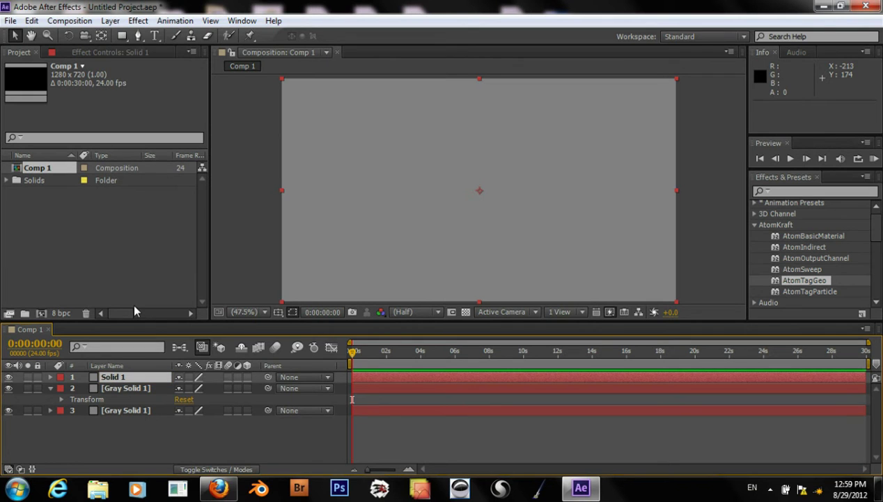
# Rename the topmost layer, Solid 1, as AtomKraft
pyautogui.doubleClick(112, 376)
pyautogui.rightClick(111, 380)
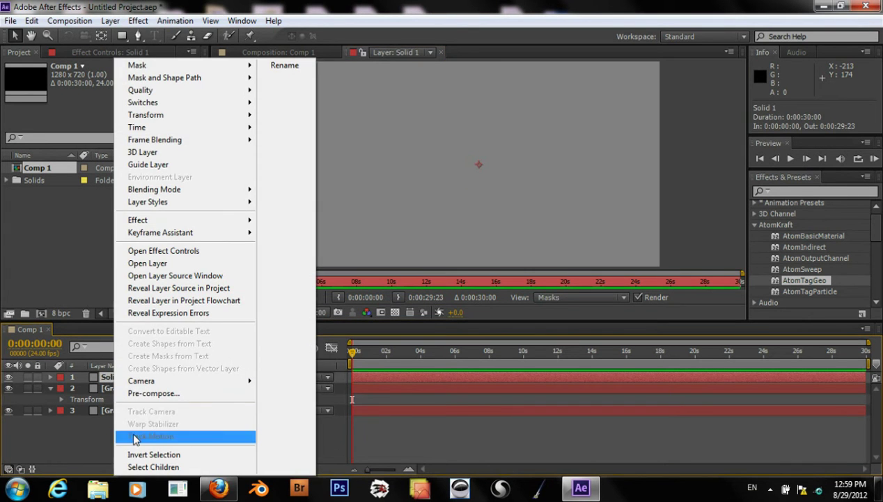
pyautogui.click(286, 65)
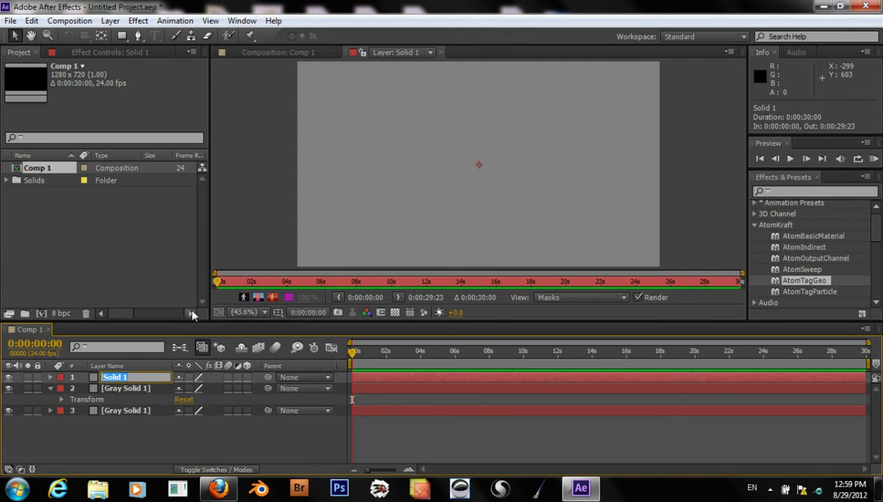
pyautogui.write('AtomKraft')
pyautogui.press('Return')
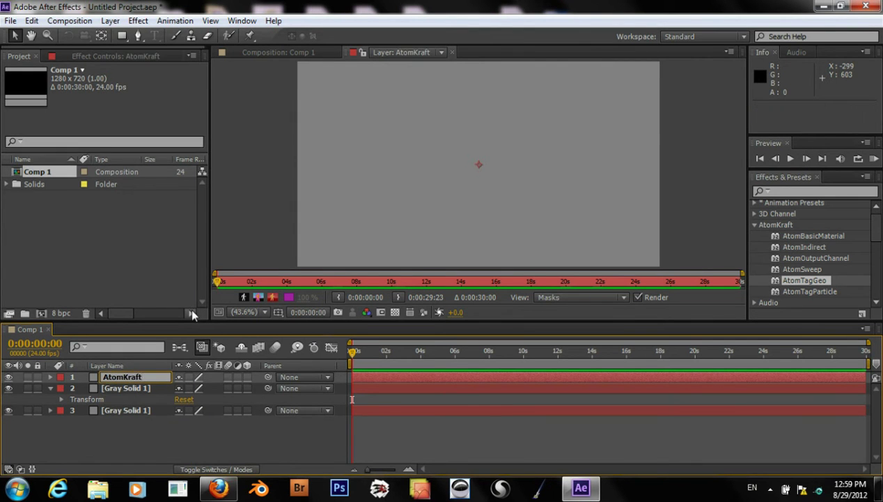
# Rename the second gray solid layer as Floor
pyautogui.click(126, 389)
pyautogui.rightClick(126, 391)
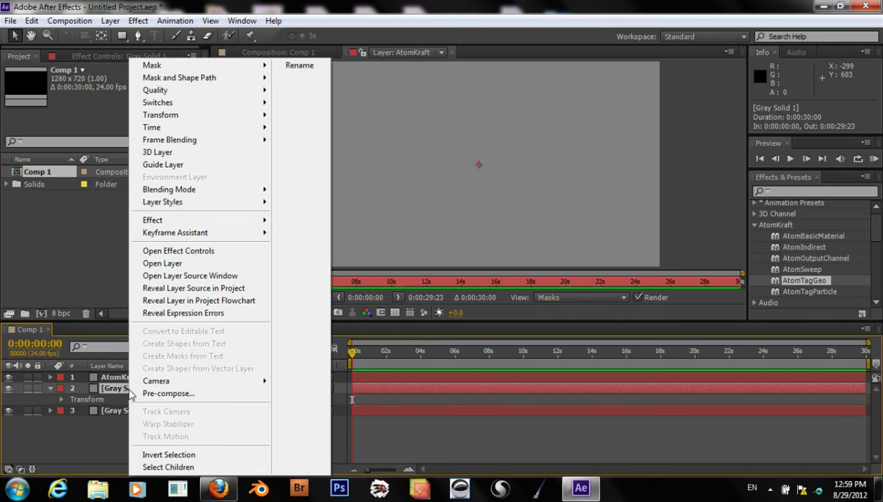
pyautogui.click(298, 66)
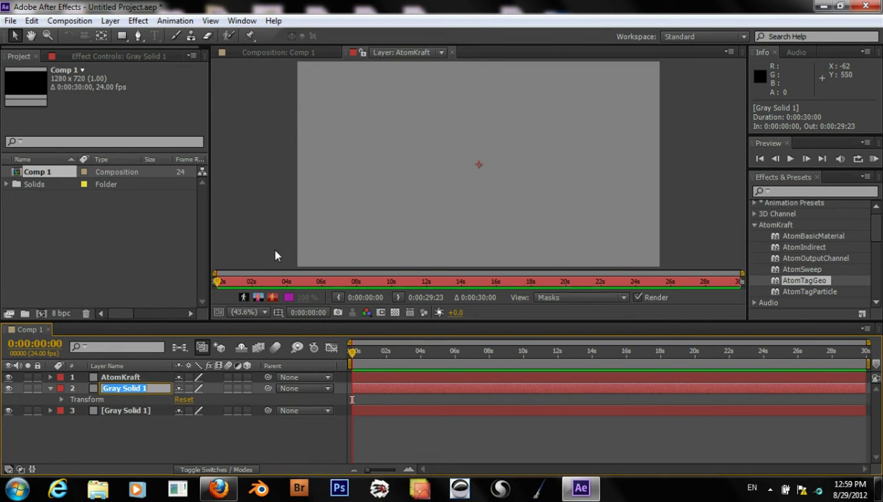
pyautogui.write('Floor')
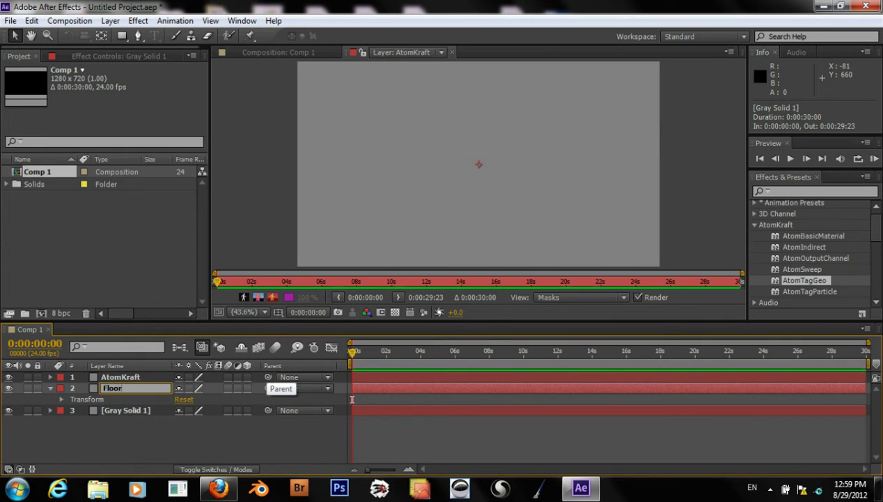
pyautogui.press('Return')
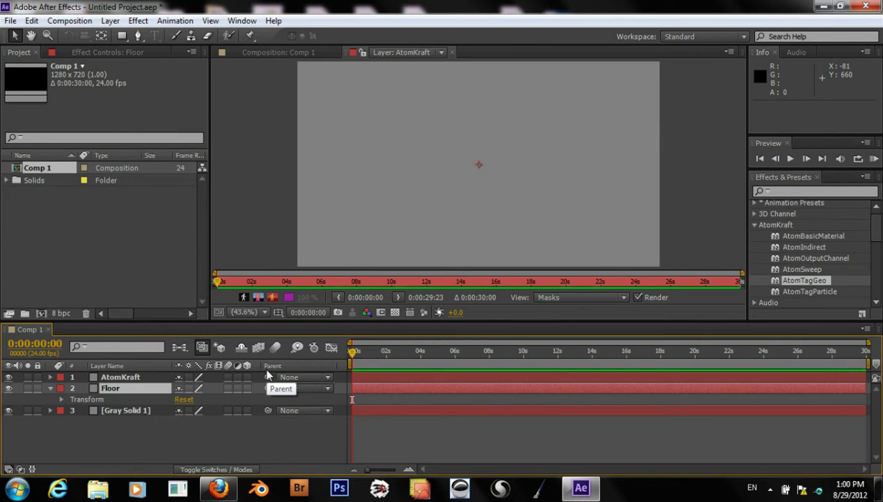
# Rename the third gray solid layer as Wall
pyautogui.click(114, 411)
pyautogui.rightClick(119, 415)
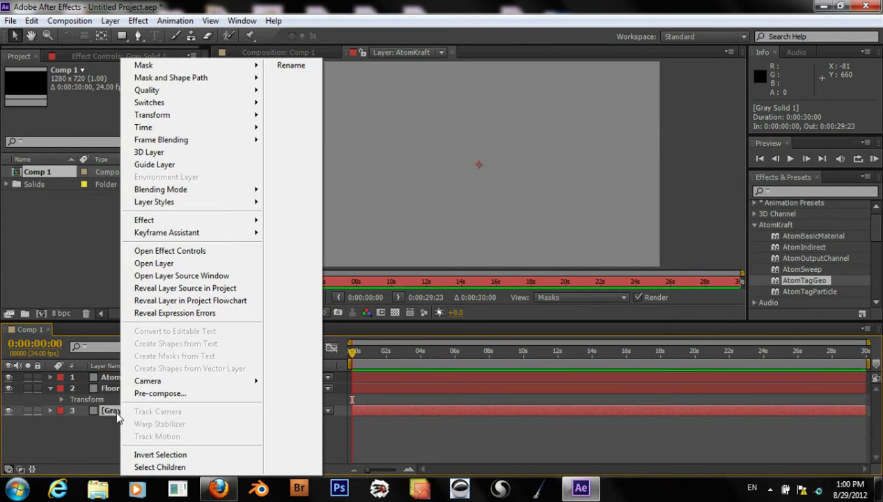
pyautogui.click(283, 68)
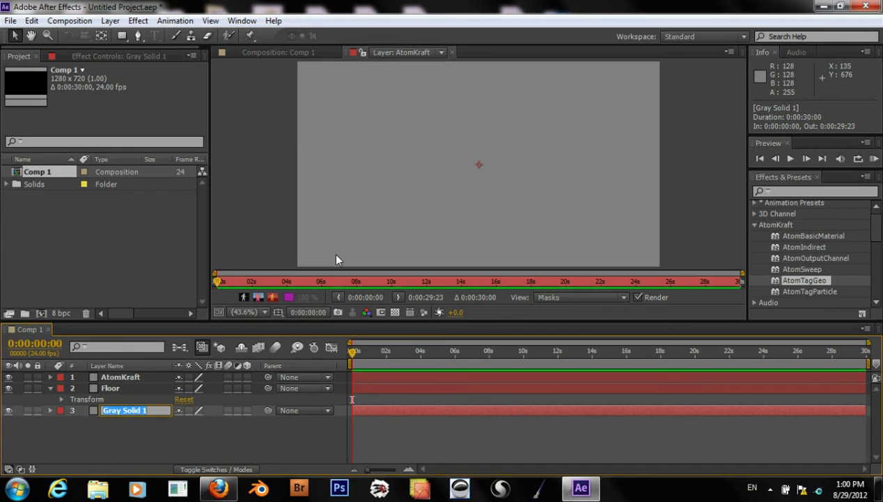
pyautogui.write('Wall')
pyautogui.press('Return')
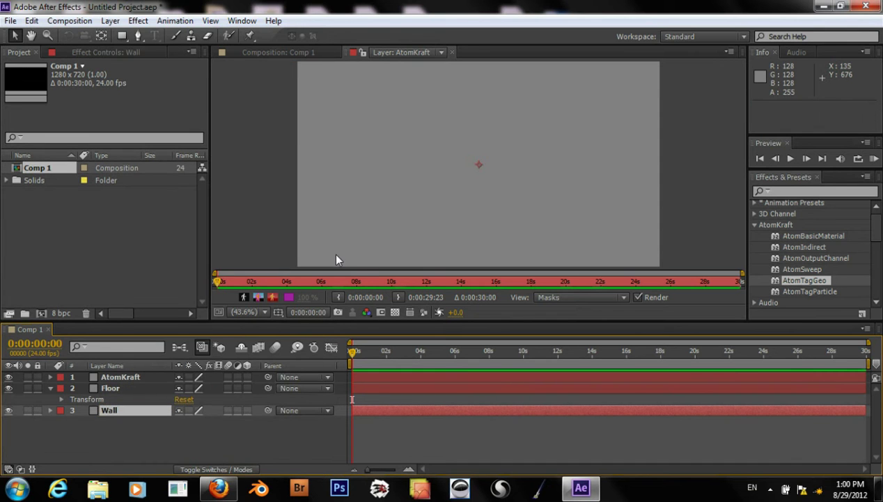
# Expand the Wall layer's properties and close the AtomKraft layer viewer to return to the composition view
pyautogui.click(50, 410)
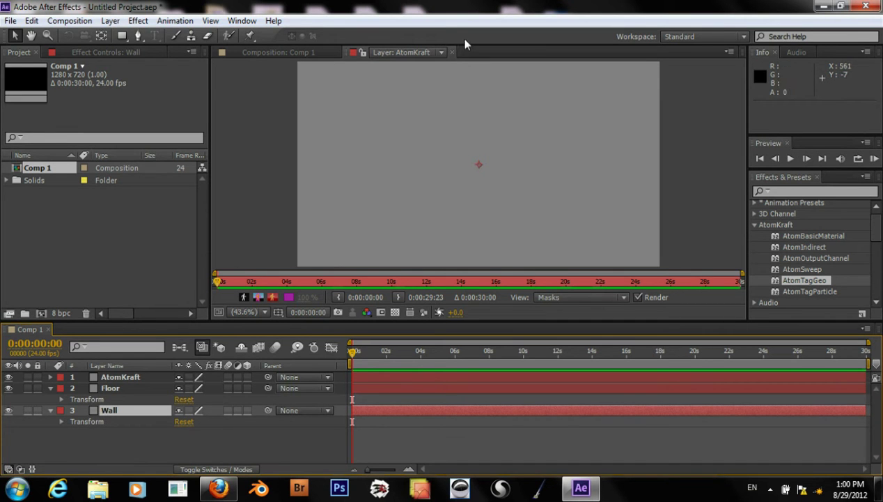
pyautogui.click(452, 50)
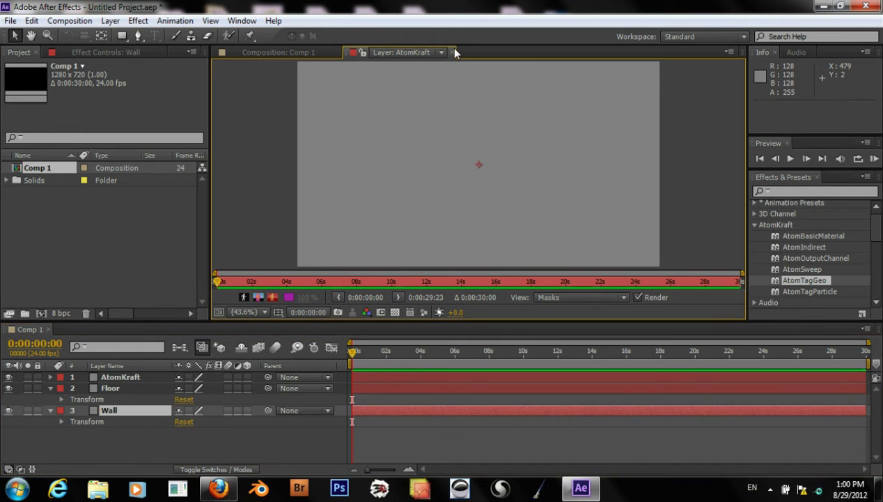
pyautogui.click(452, 53)
# Edit the Wall layer's solid color and set its green value to 255
pyautogui.click(110, 20)
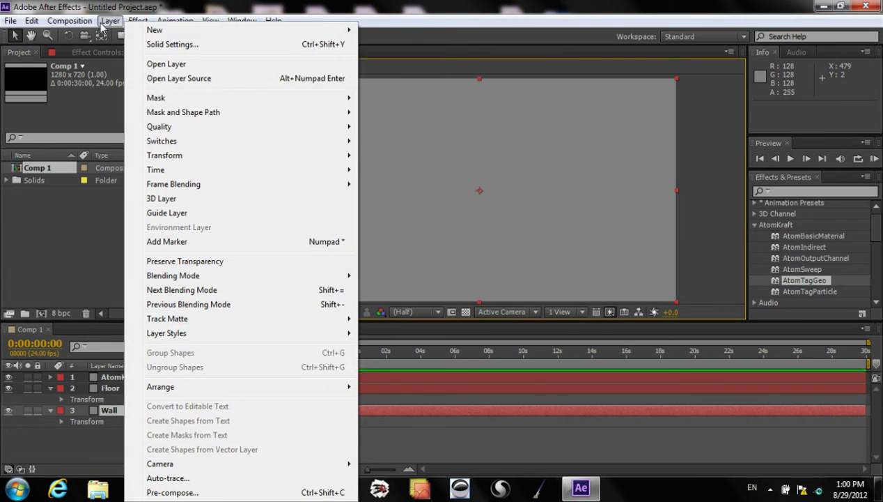
pyautogui.click(161, 44)
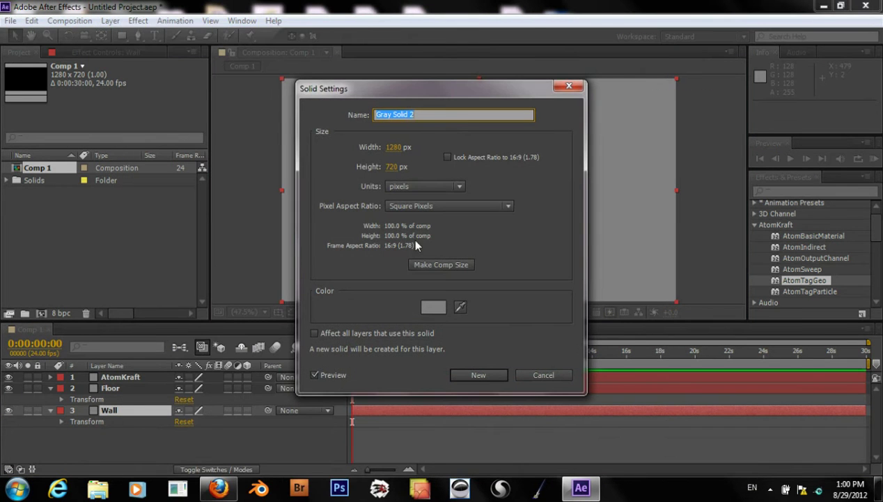
pyautogui.click(433, 306)
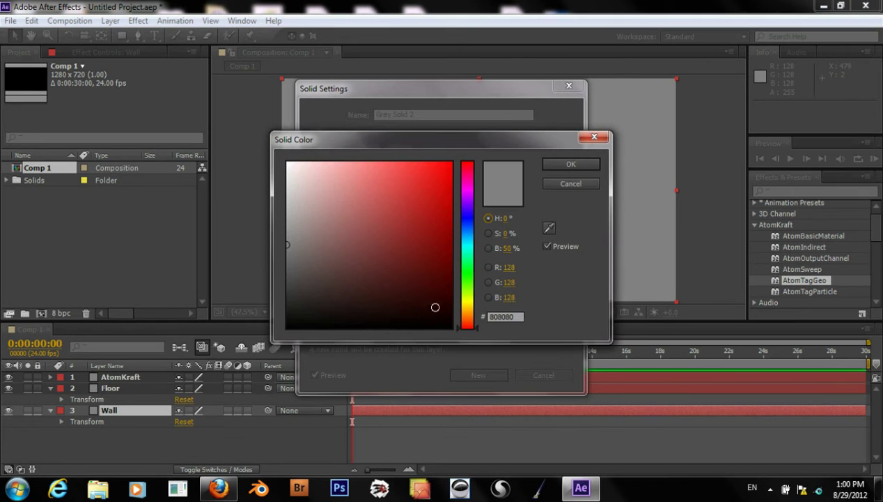
pyautogui.click(489, 234)
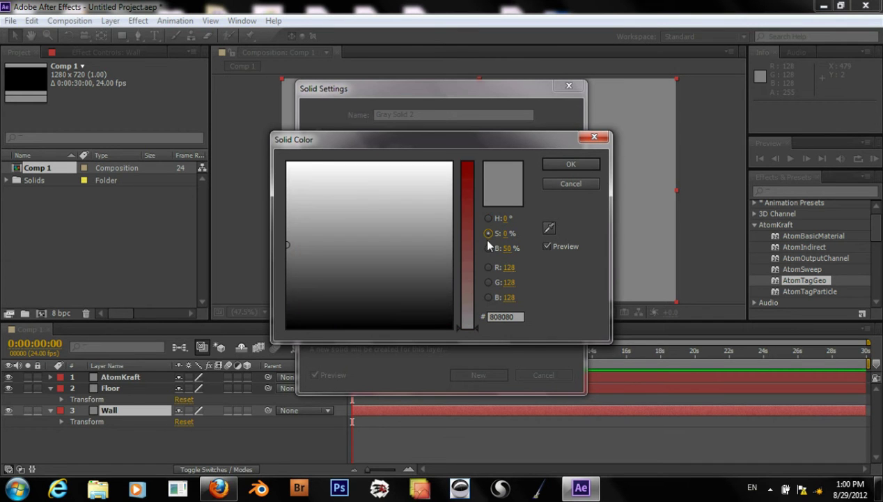
pyautogui.click(489, 249)
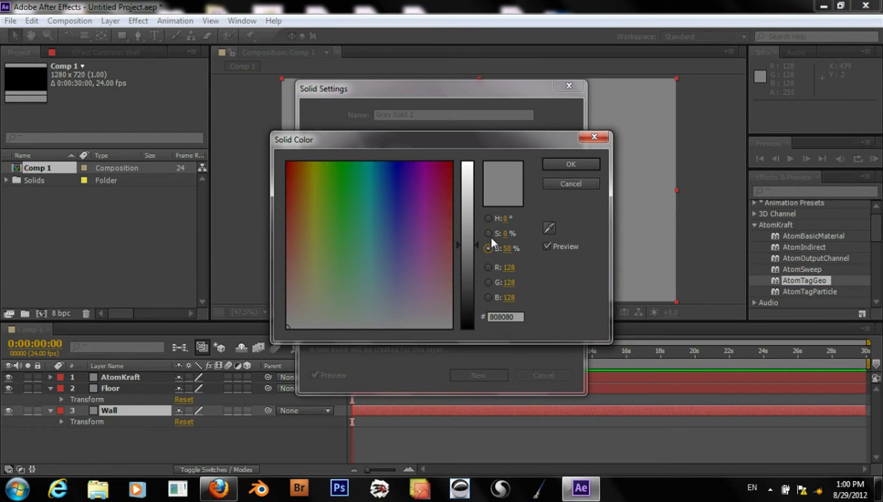
pyautogui.moveTo(505, 283)
pyautogui.mouseDown()
pyautogui.moveTo(592, 282)
pyautogui.moveTo(600, 269)
pyautogui.moveTo(512, 283)
pyautogui.mouseUp()
pyautogui.click(511, 283)
pyautogui.write('25')
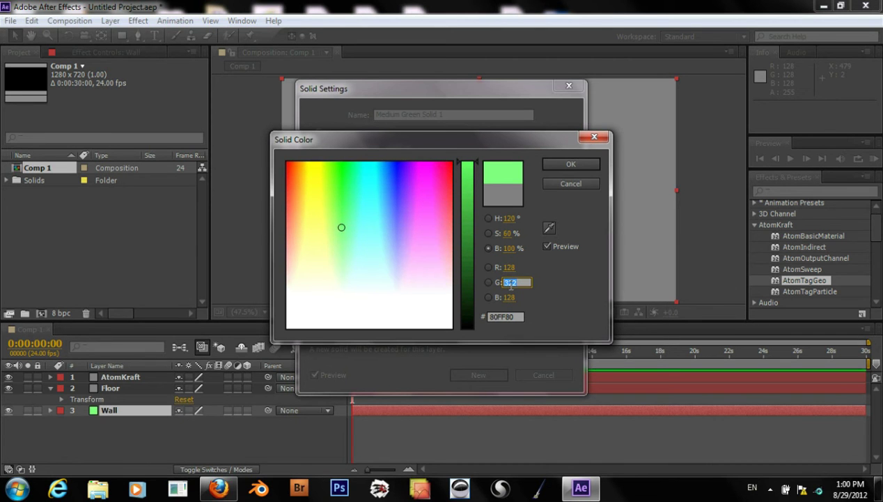
pyautogui.write('5')
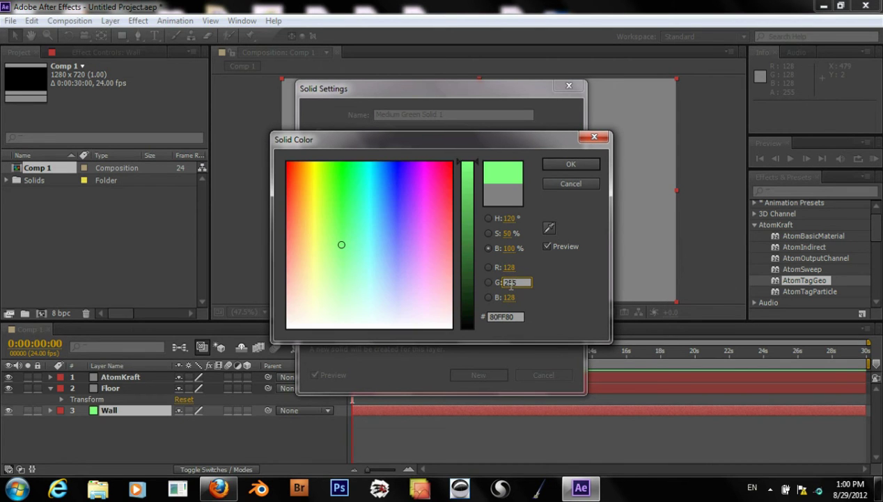
pyautogui.press('Return')
# Reduce the Wall color's blue and red values to 0 for pure green (00FF00) and apply it as a new solid
pyautogui.click(486, 296)
pyautogui.moveTo(474, 245); pyautogui.dragTo(473, 390)
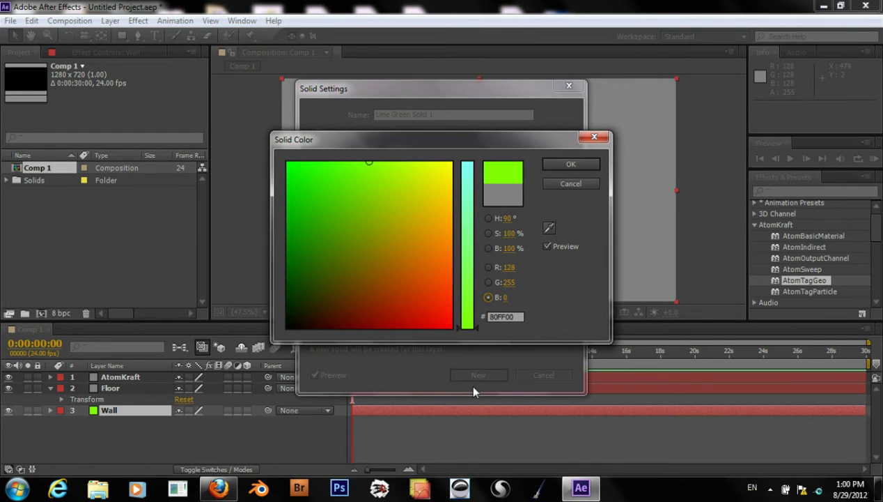
pyautogui.click(488, 267)
pyautogui.click(468, 244)
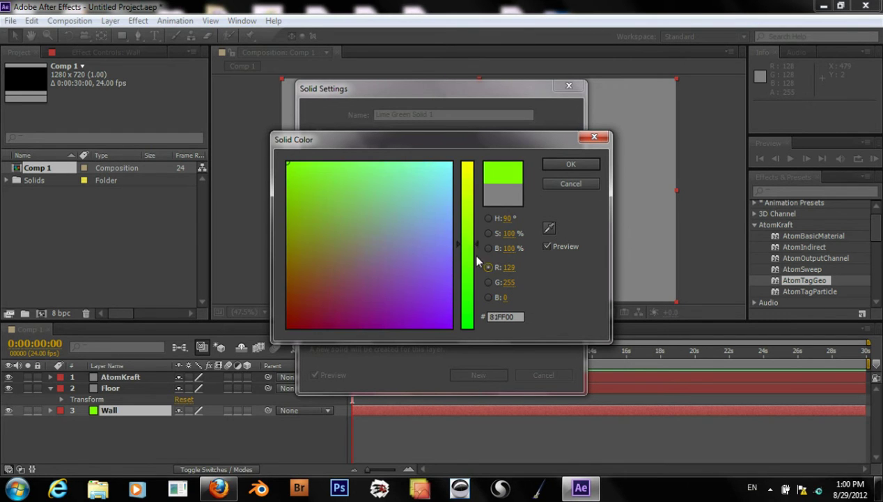
pyautogui.moveTo(478, 260); pyautogui.dragTo(481, 347)
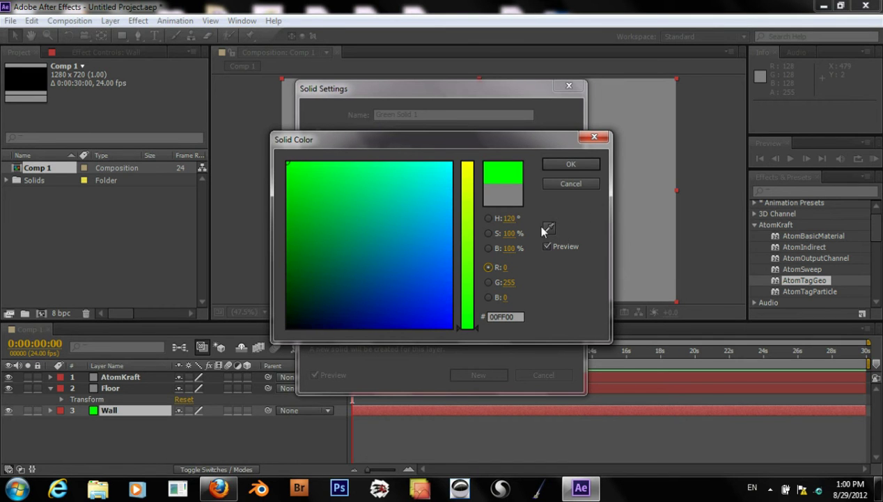
pyautogui.click(586, 166)
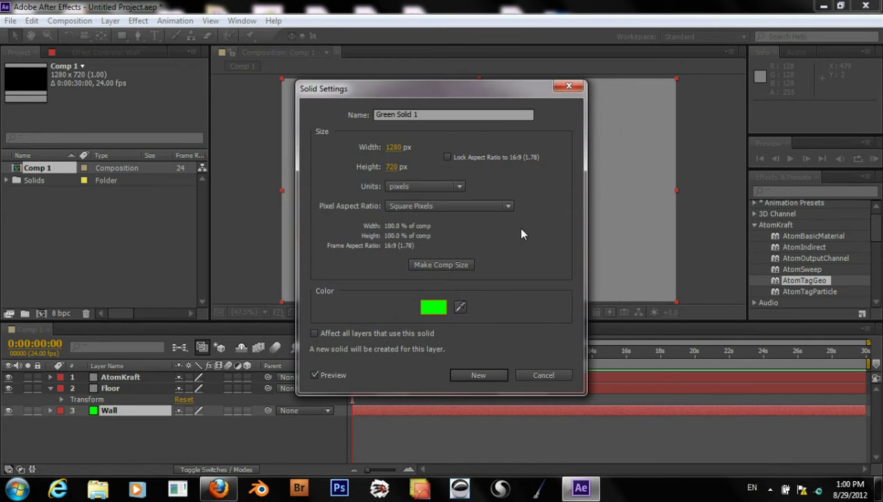
pyautogui.click(478, 375)
# Edit the Floor layer's solid settings and sample a muted red from a layer bar in the timeline as its color
pyautogui.click(105, 388)
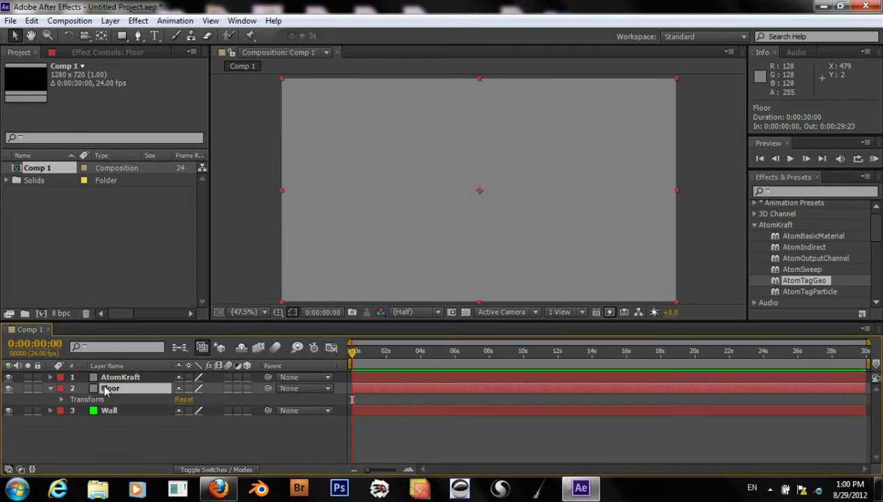
pyautogui.click(110, 20)
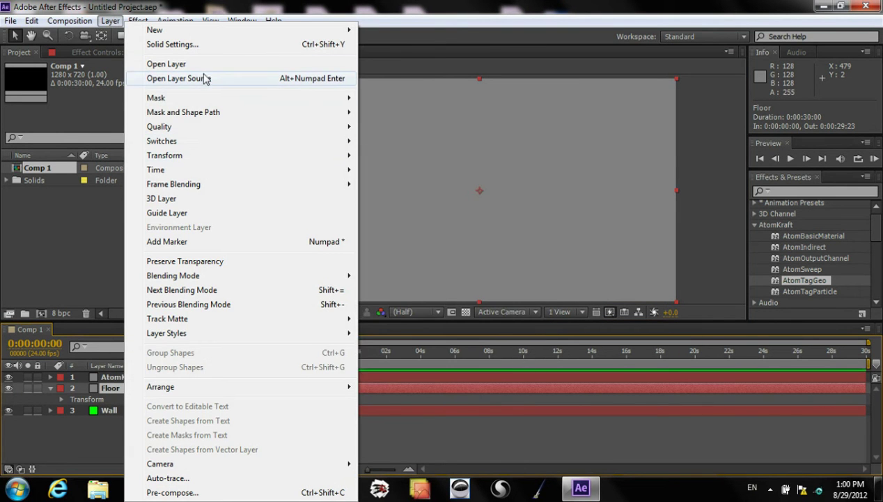
pyautogui.click(125, 43)
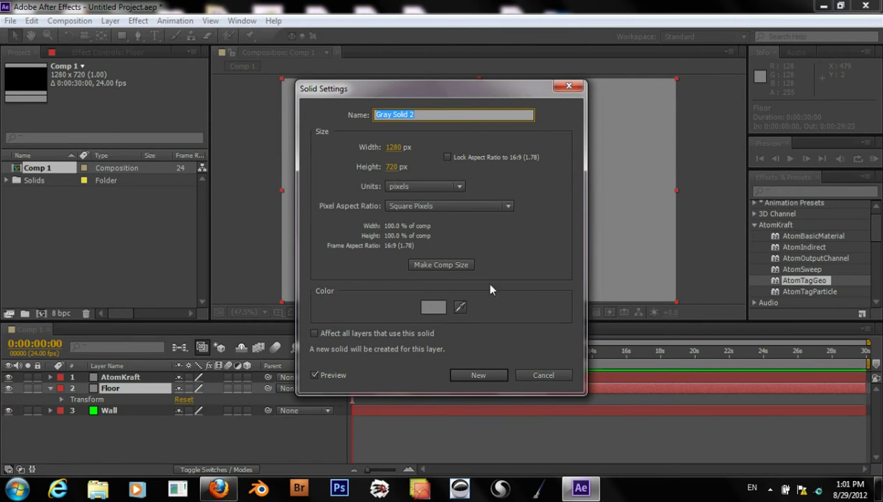
pyautogui.click(432, 305)
pyautogui.click(570, 183)
pyautogui.click(460, 306)
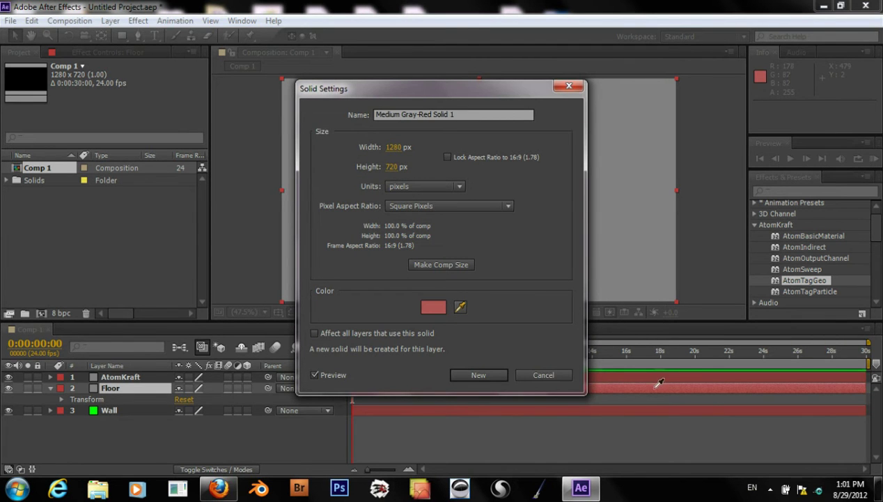
pyautogui.click(656, 382)
# Raise the Floor color's brightness and saturation to 100% for pure red (FF0000) and apply it as a new solid
pyautogui.click(434, 308)
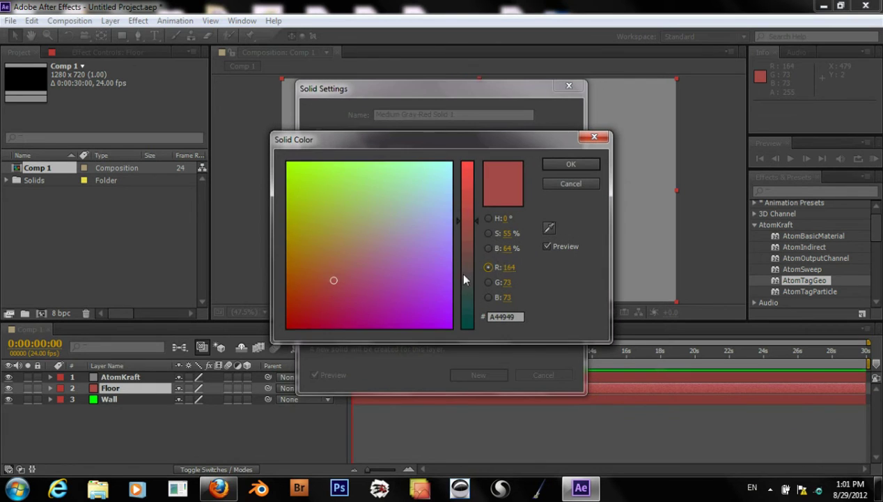
pyautogui.click(489, 248)
pyautogui.moveTo(473, 228); pyautogui.dragTo(471, 152)
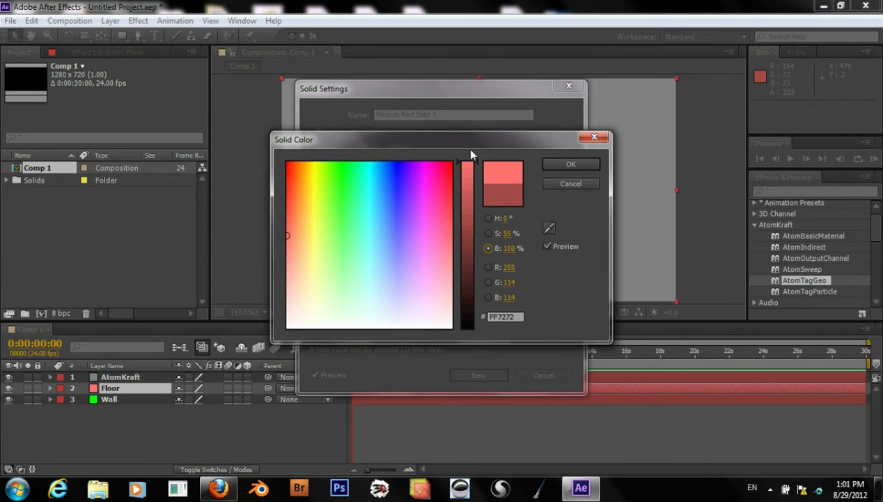
pyautogui.click(489, 235)
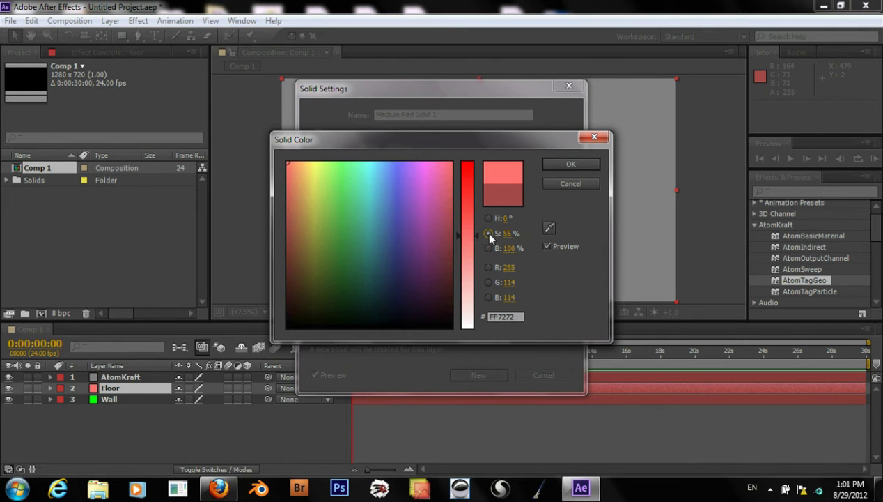
pyautogui.moveTo(474, 169); pyautogui.dragTo(474, 152)
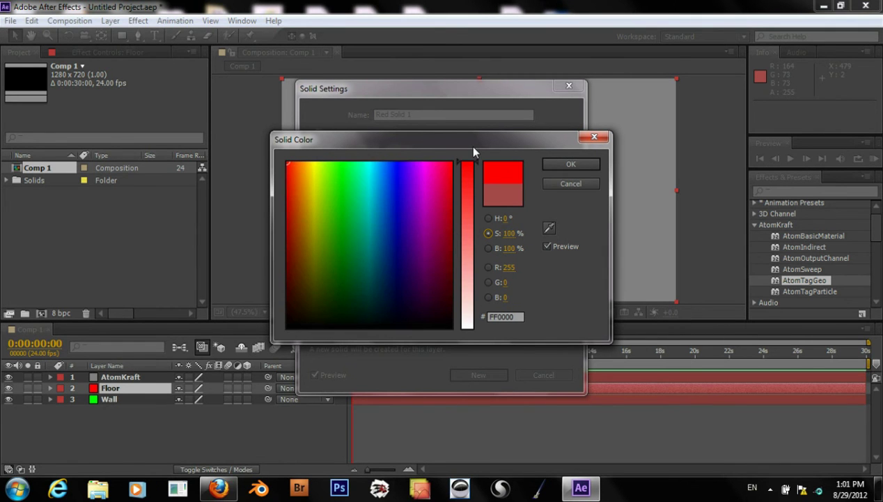
pyautogui.click(565, 165)
pyautogui.click(474, 375)
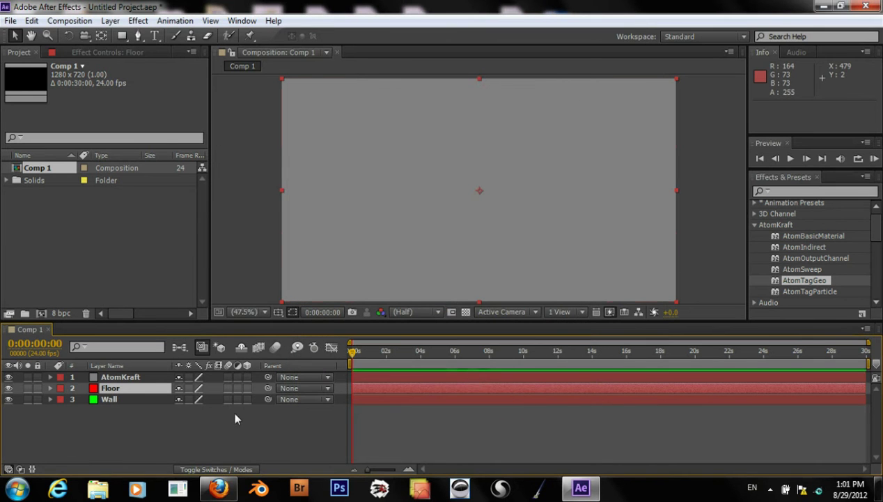
# Edit the AtomKraft layer's solid color and set its blue value to 255
pyautogui.click(135, 380)
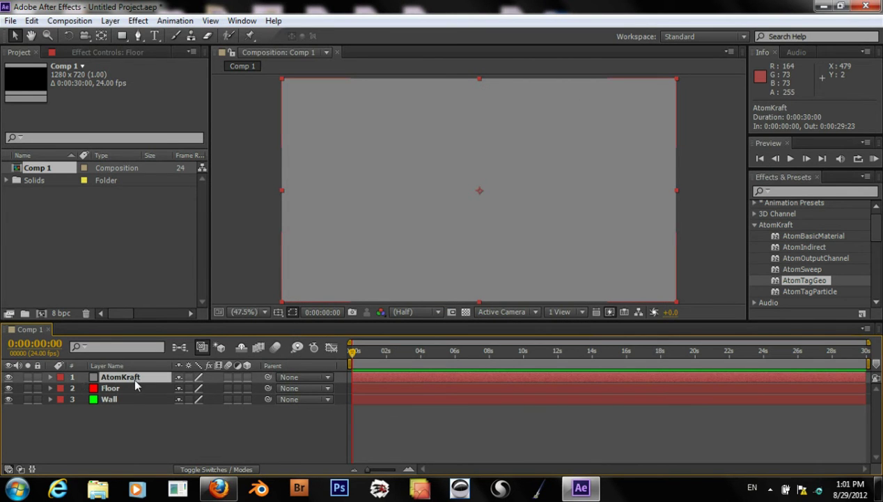
pyautogui.doubleClick(95, 377)
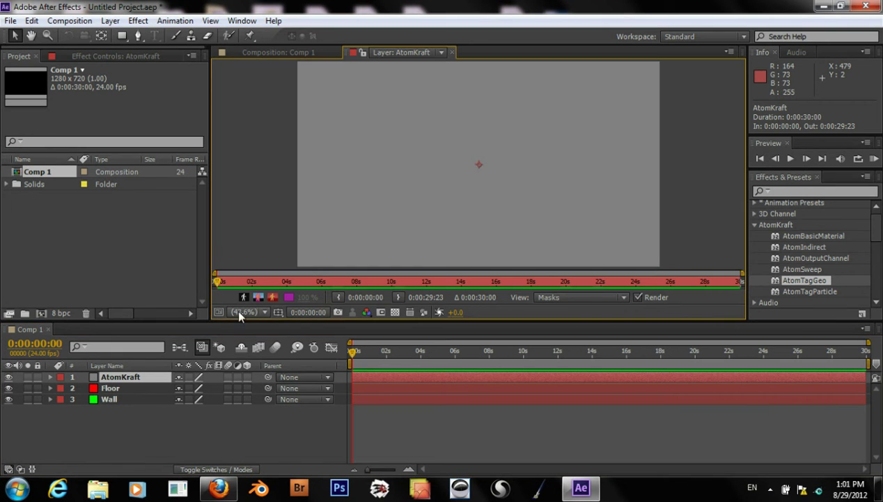
pyautogui.click(111, 21)
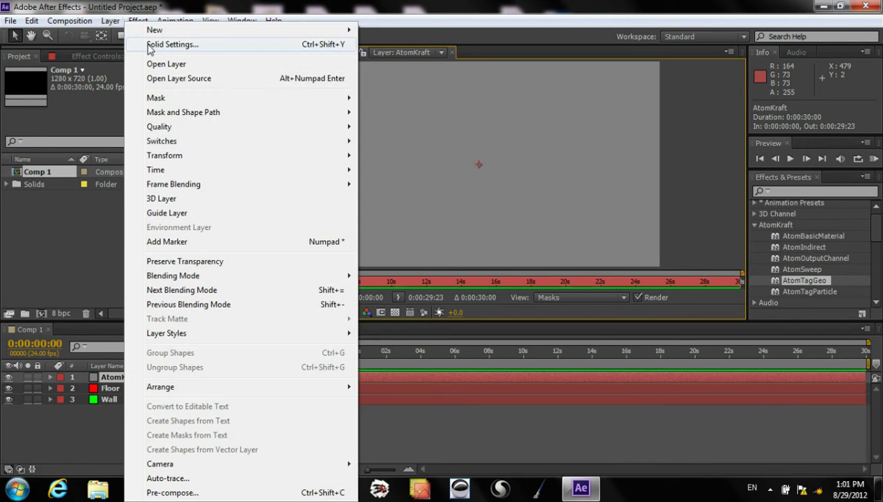
pyautogui.click(150, 44)
pyautogui.click(433, 306)
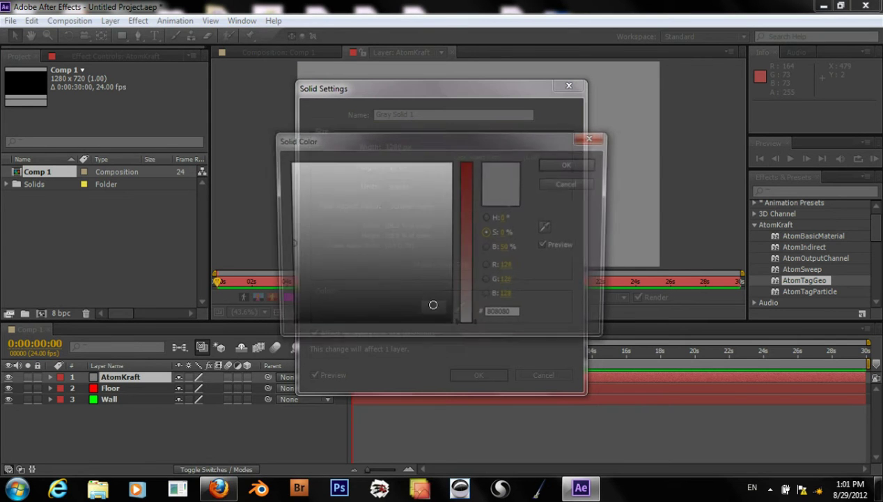
pyautogui.click(488, 297)
pyautogui.moveTo(509, 297); pyautogui.dragTo(676, 297)
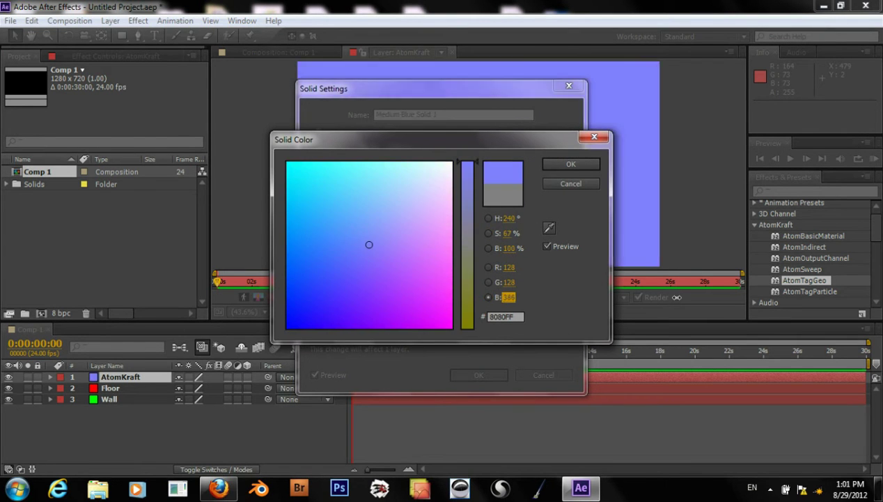
pyautogui.click(510, 297)
pyautogui.write('255')
# Raise the AtomKraft color's saturation to 100% for pure blue (0000FF) and apply the solid settings
pyautogui.click(488, 232)
pyautogui.moveTo(473, 238); pyautogui.dragTo(473, 151)
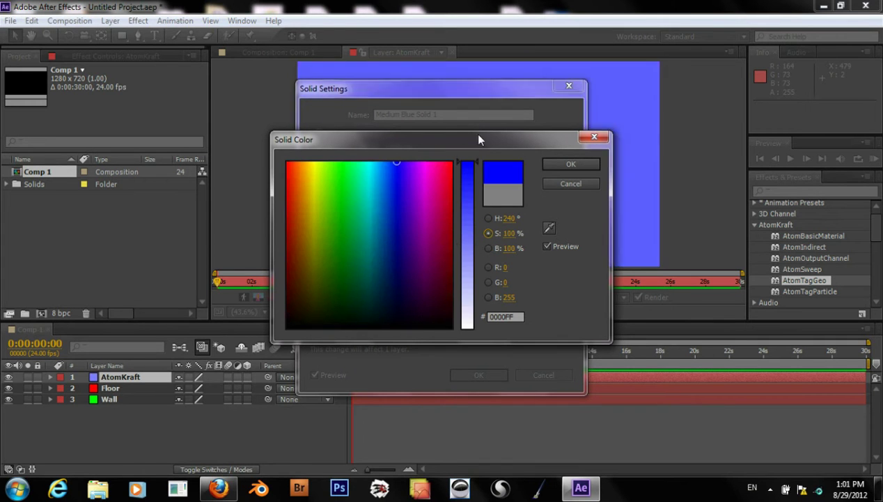
pyautogui.click(558, 163)
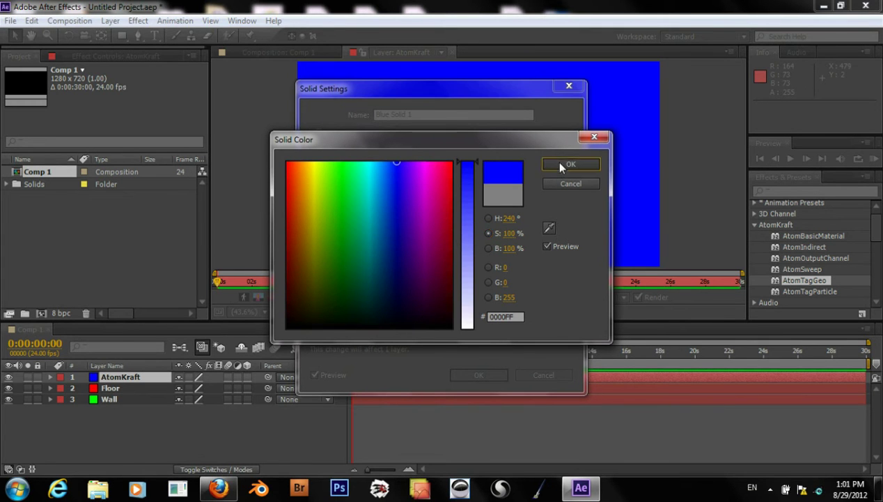
pyautogui.click(470, 374)
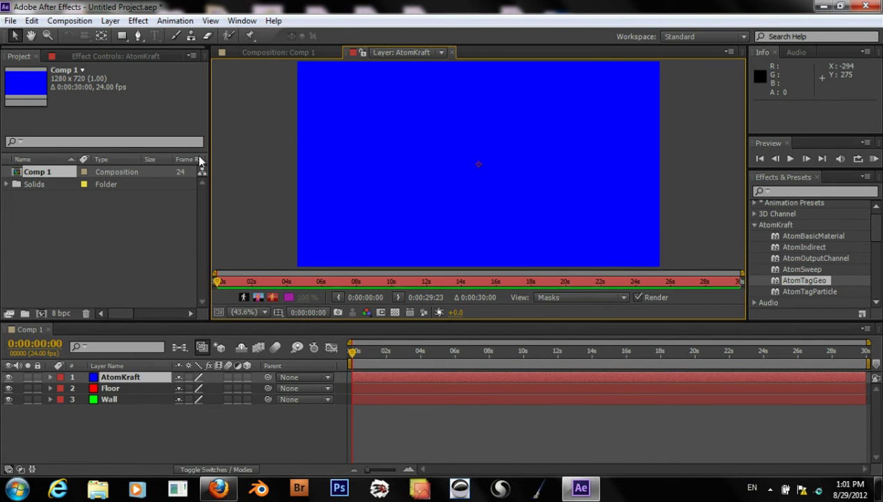
# In the Comp 1 view, make the AtomKraft, Floor and Wall layers 3D and hide the AtomKraft layer
pyautogui.click(273, 51)
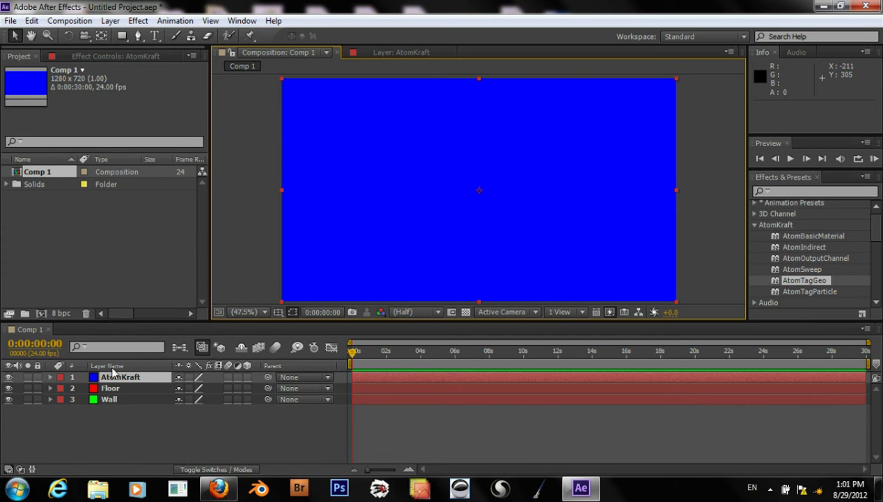
pyautogui.moveTo(246, 377); pyautogui.dragTo(248, 397)
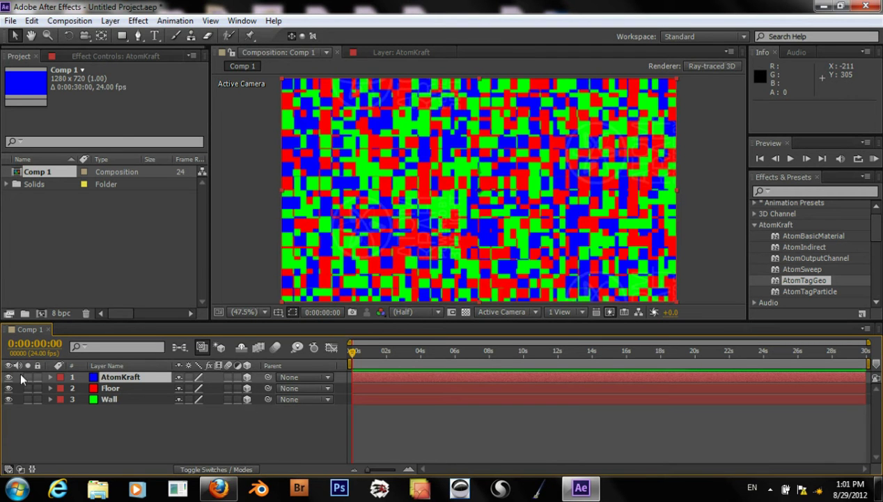
pyautogui.click(9, 377)
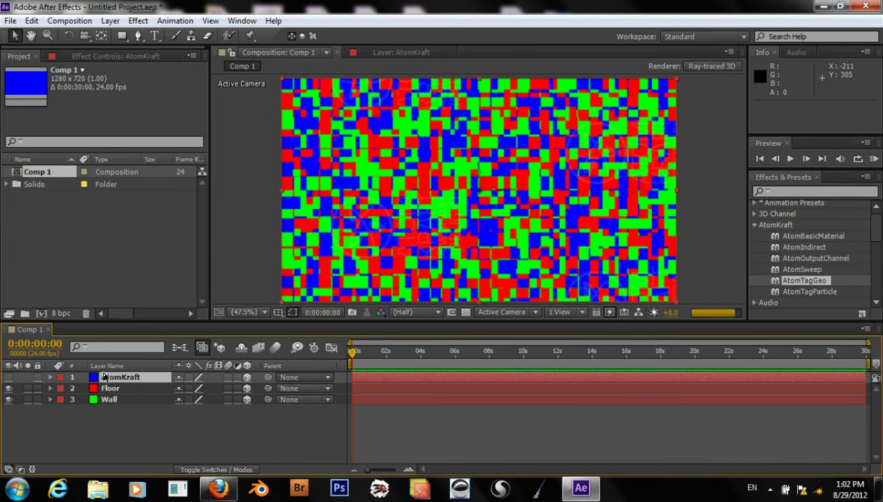
# Select the Floor layer and switch the composition's 3D view from Active Camera to Left
pyautogui.click(112, 392)
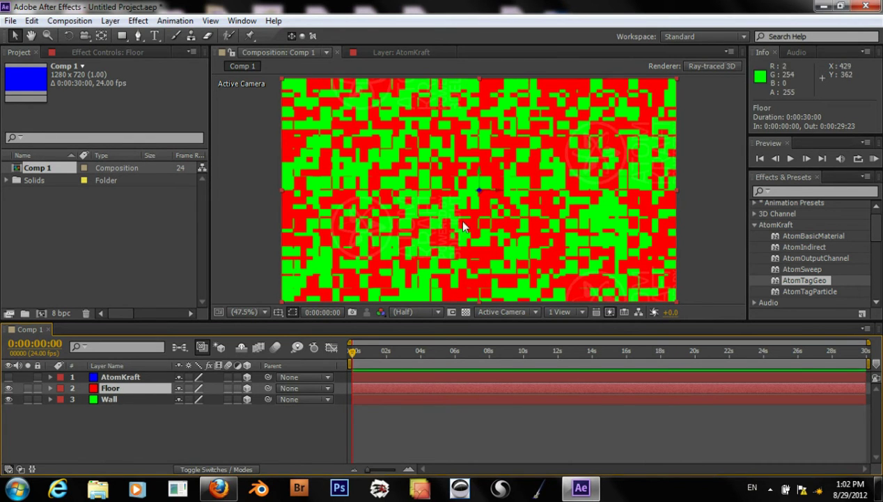
pyautogui.click(562, 312)
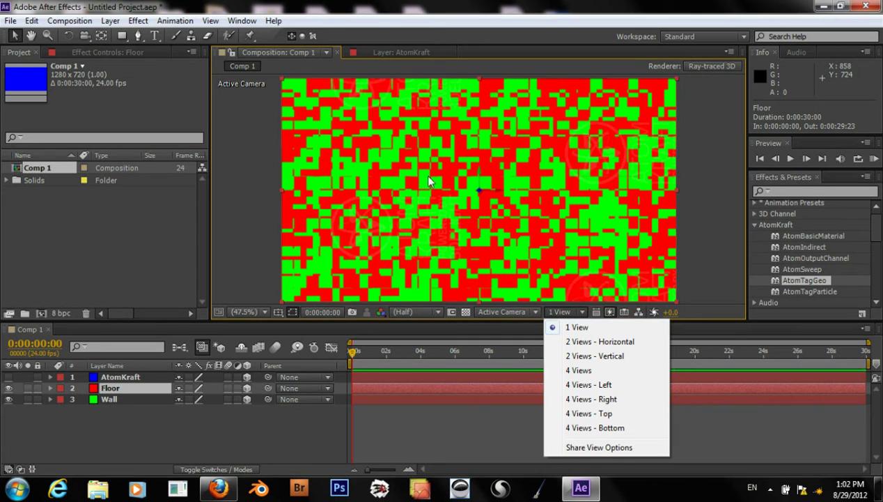
pyautogui.click(524, 310)
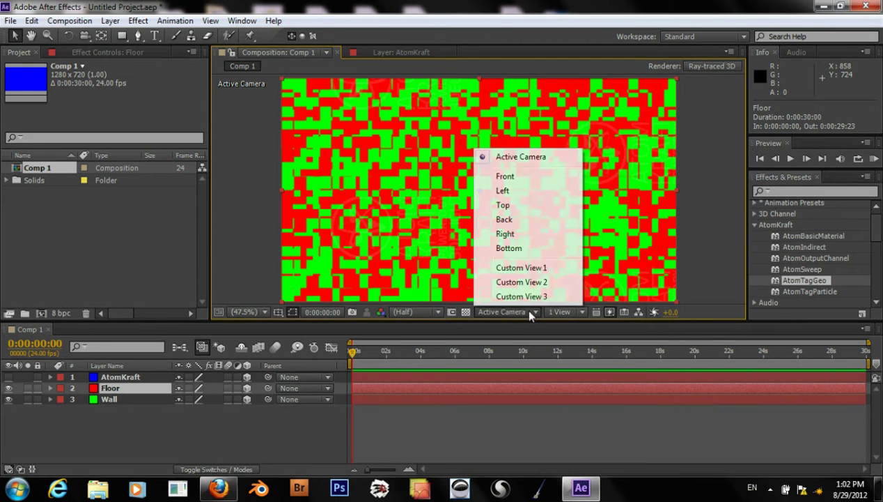
pyautogui.click(526, 192)
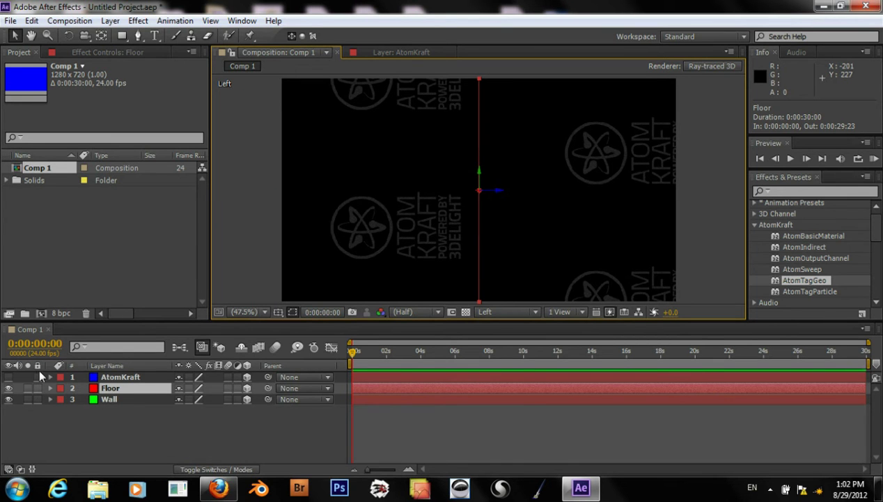
# Reveal the Transform properties of the Floor layer
pyautogui.click(50, 386)
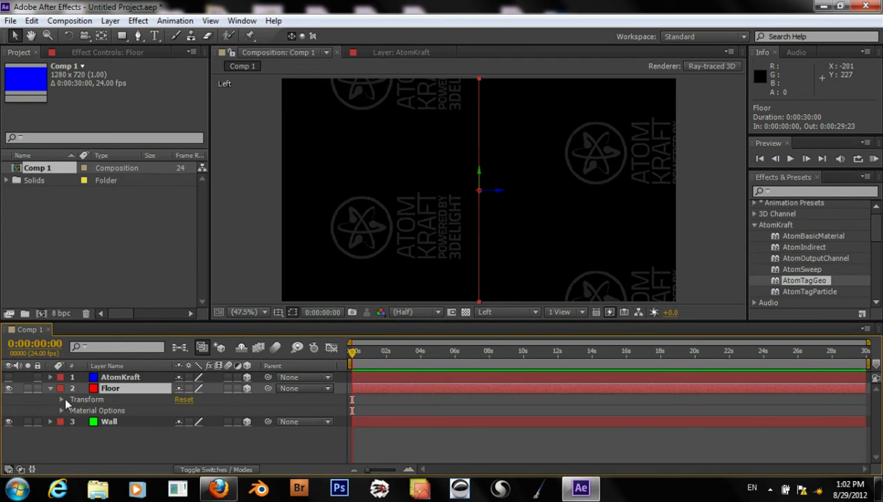
pyautogui.click(61, 399)
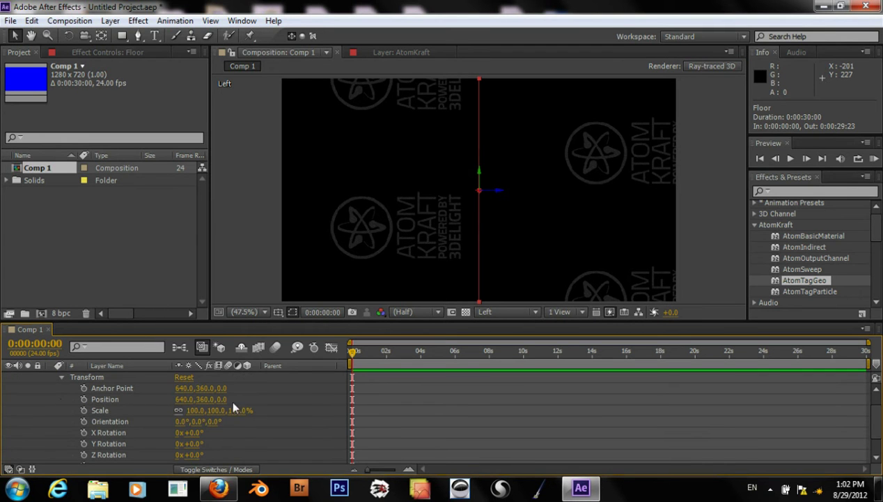
pyautogui.click(209, 410)
pyautogui.click(113, 444)
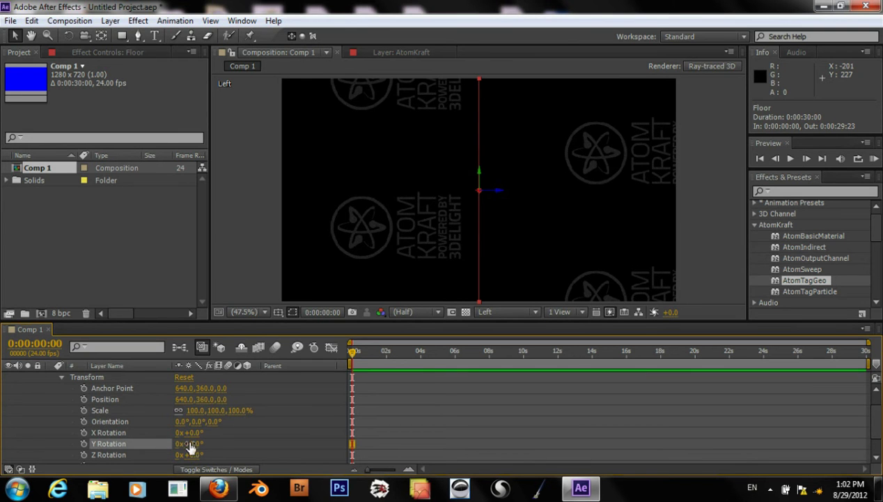
# Try a Z Rotation of 90° on the Floor layer, and reset it to 0°
pyautogui.click(198, 455)
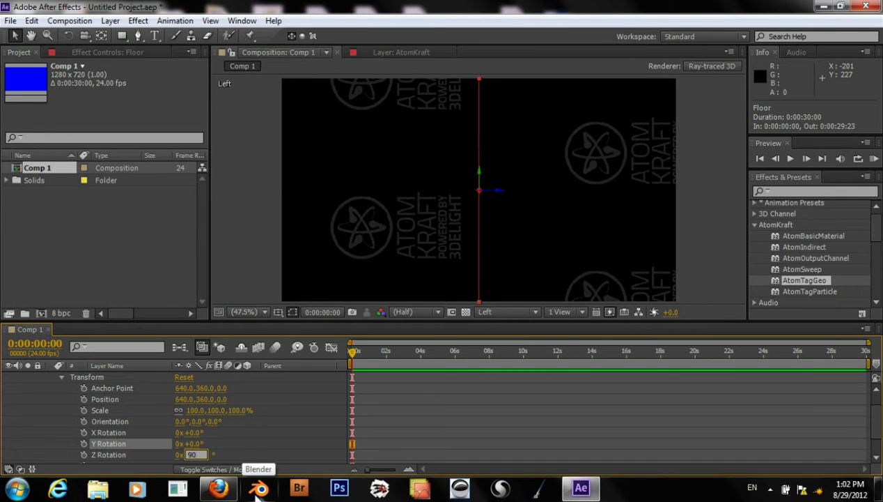
pyautogui.press('Return')
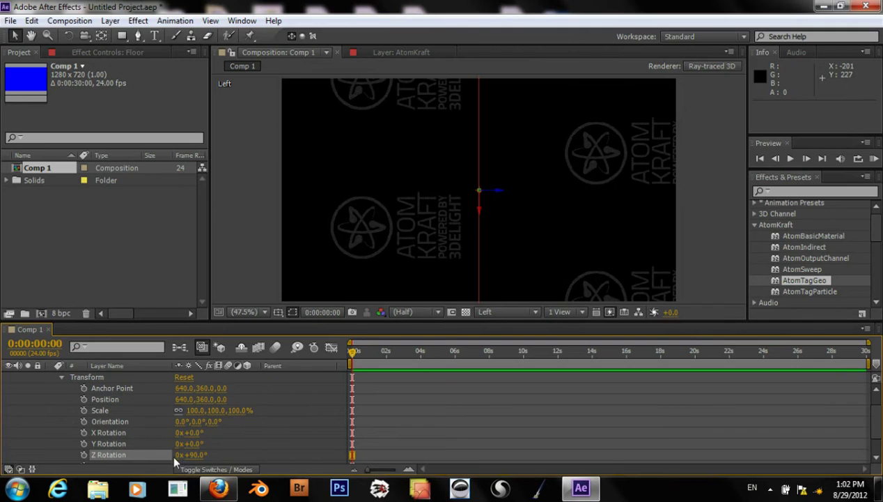
pyautogui.click(191, 454)
pyautogui.write('0')
pyautogui.press('Return')
# Set the Floor layer's X Rotation to 90° so it lies flat
pyautogui.click(193, 432)
pyautogui.write('90')
pyautogui.press('Return')
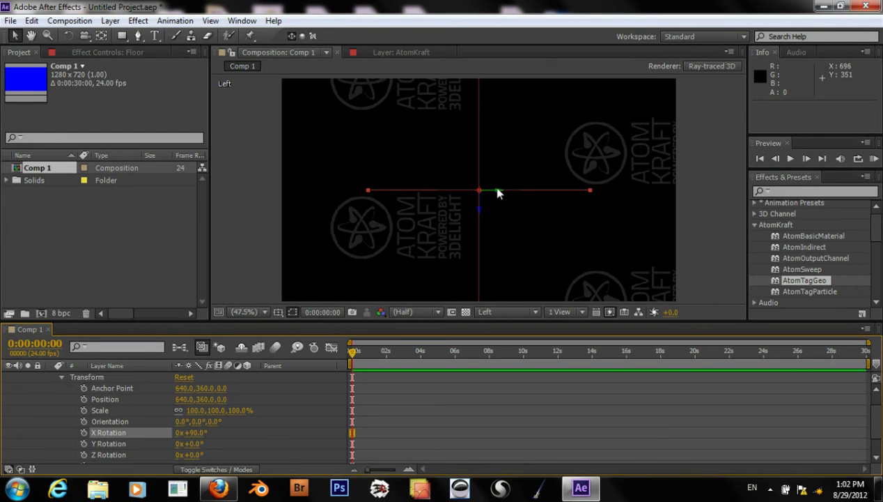
# Move the Floor layer along the depth axis to about Z -366 so its back edge meets the Wall
pyautogui.moveTo(502, 194); pyautogui.dragTo(505, 194)
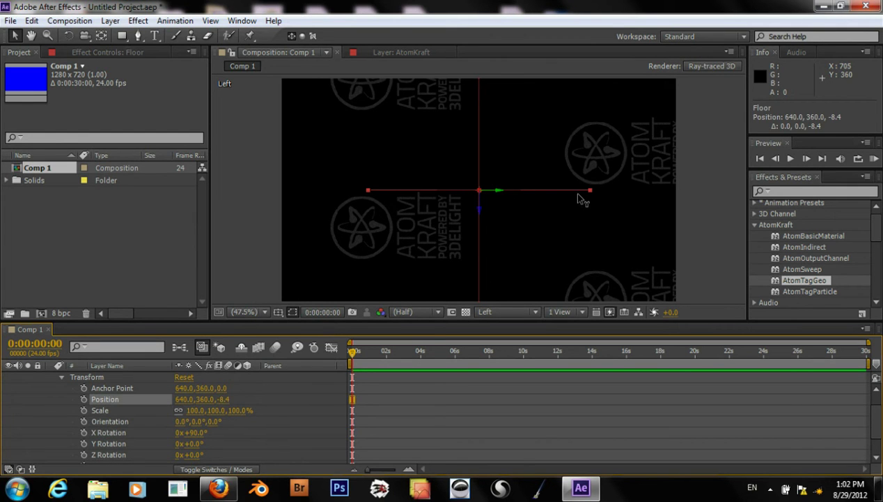
pyautogui.moveTo(504, 197); pyautogui.dragTo(624, 198)
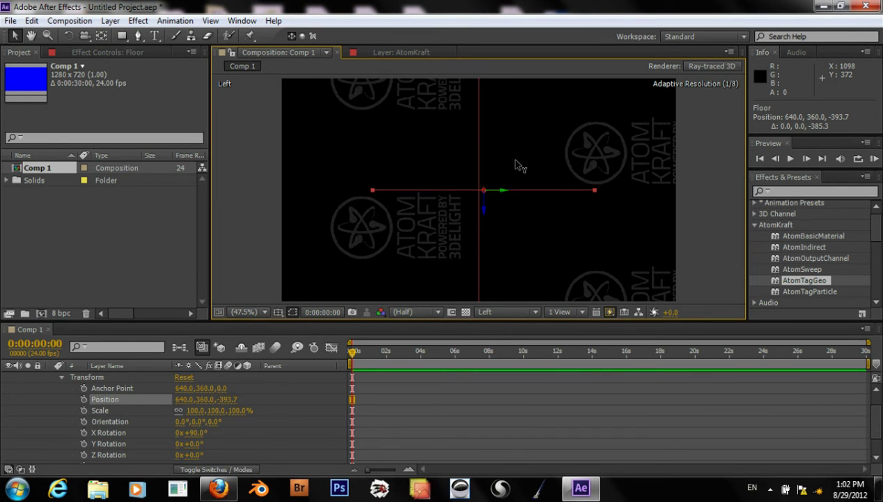
pyautogui.moveTo(618, 195); pyautogui.dragTo(604, 189)
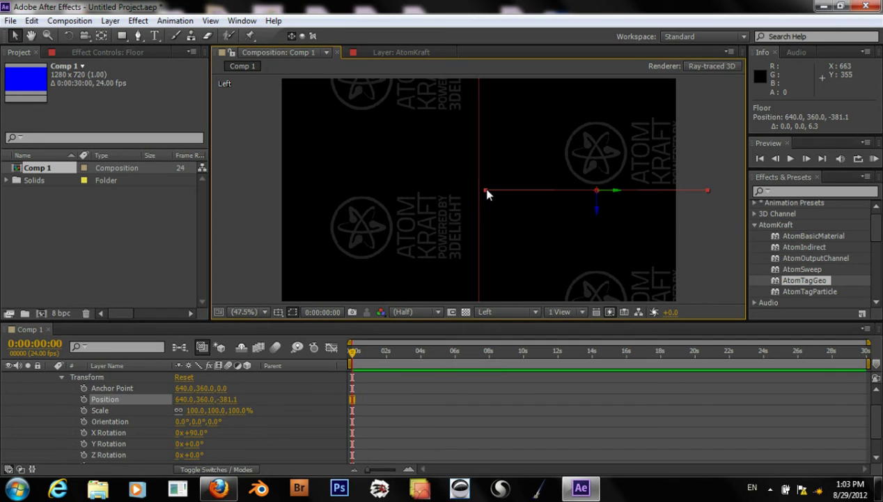
pyautogui.moveTo(620, 195); pyautogui.dragTo(591, 198)
# Change the composition's renderer to Classic 3D and apply the composition settings
pyautogui.click(706, 68)
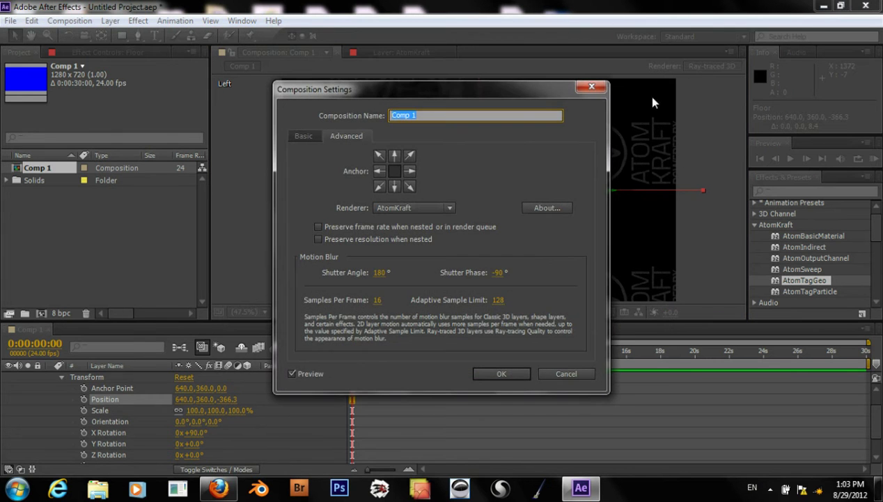
pyautogui.click(414, 208)
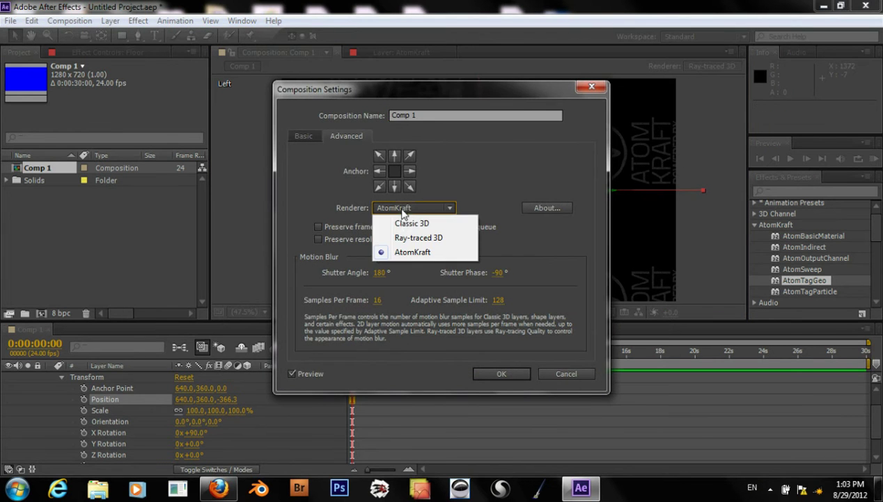
pyautogui.click(403, 230)
pyautogui.click(397, 211)
pyautogui.click(398, 223)
pyautogui.click(491, 374)
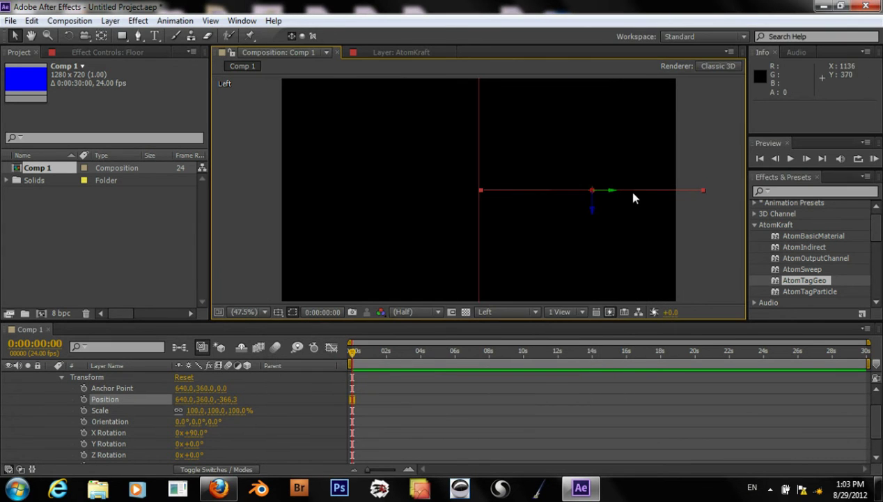
# Lower the Floor layer to the Wall's bottom edge, setting its Position to Y 720 and Z -360
pyautogui.moveTo(613, 194); pyautogui.dragTo(599, 314)
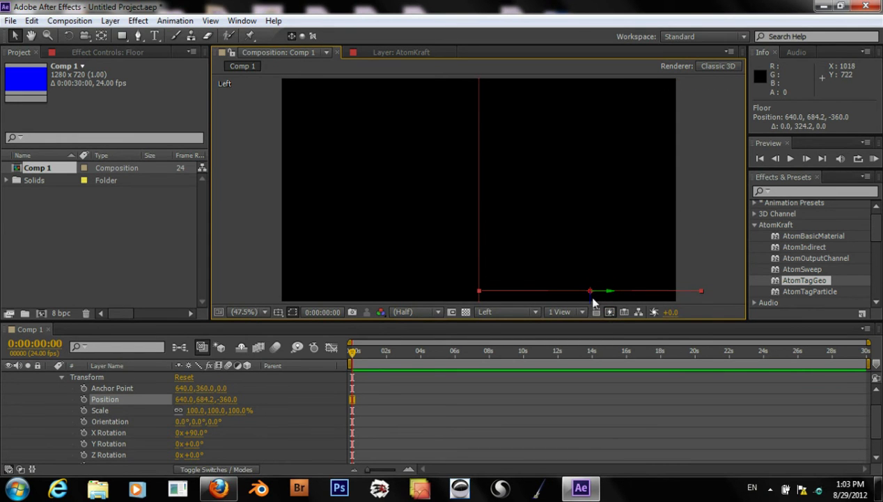
pyautogui.press('space')
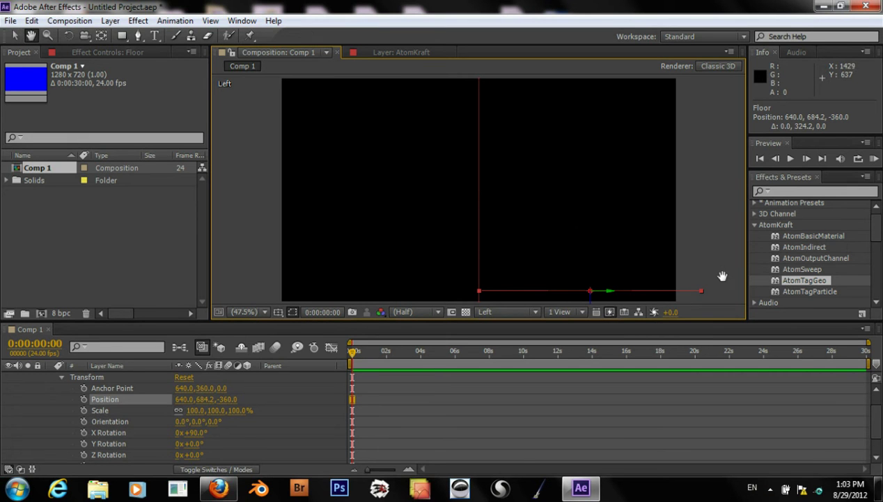
pyautogui.moveTo(724, 282); pyautogui.dragTo(700, 211)
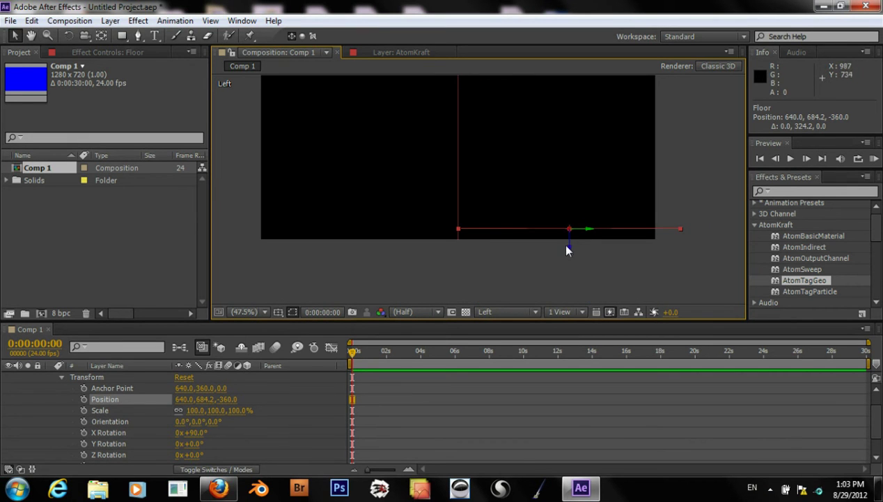
pyautogui.moveTo(566, 244); pyautogui.dragTo(569, 257)
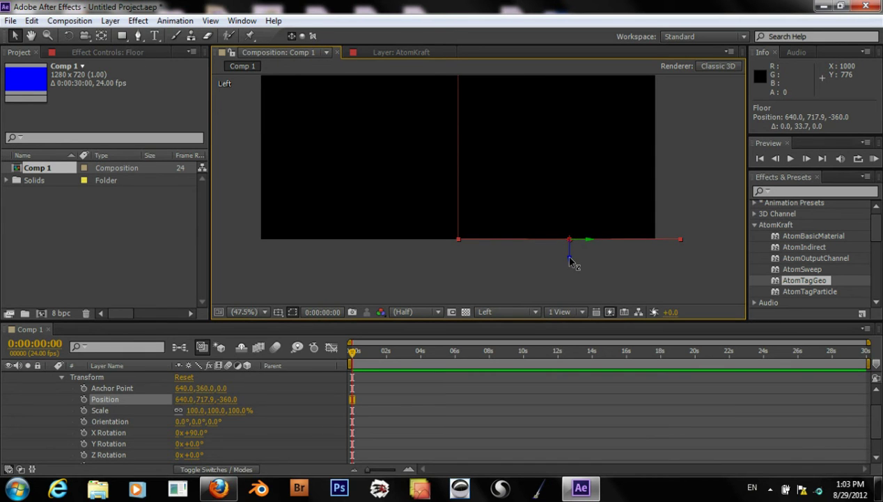
pyautogui.moveTo(589, 243); pyautogui.dragTo(589, 243)
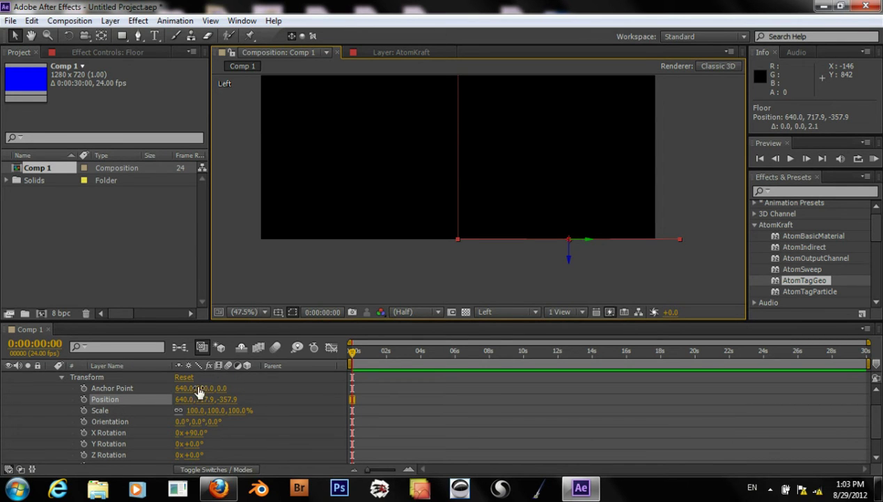
pyautogui.click(226, 400)
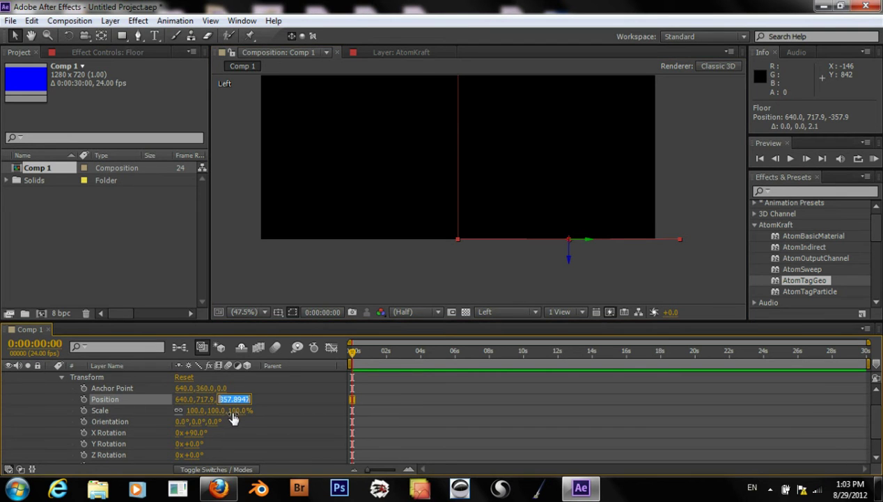
pyautogui.write('-360')
pyautogui.press('Return')
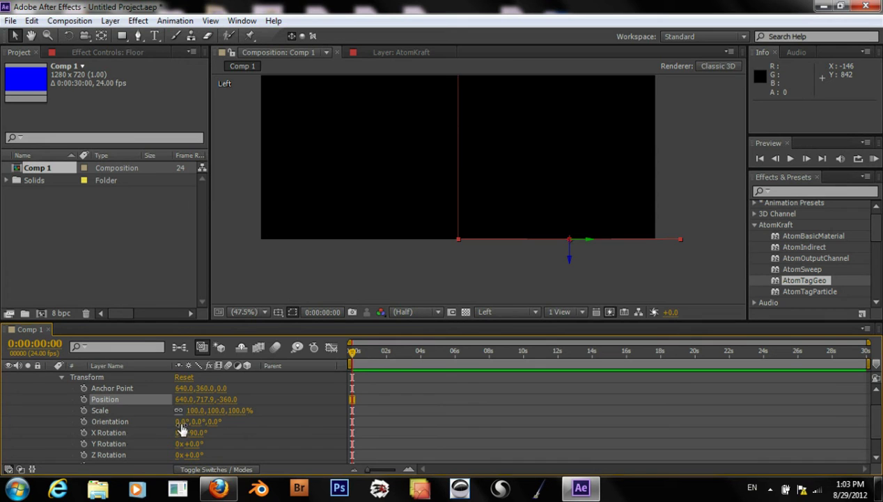
pyautogui.click(203, 401)
pyautogui.write('720')
pyautogui.press('Return')
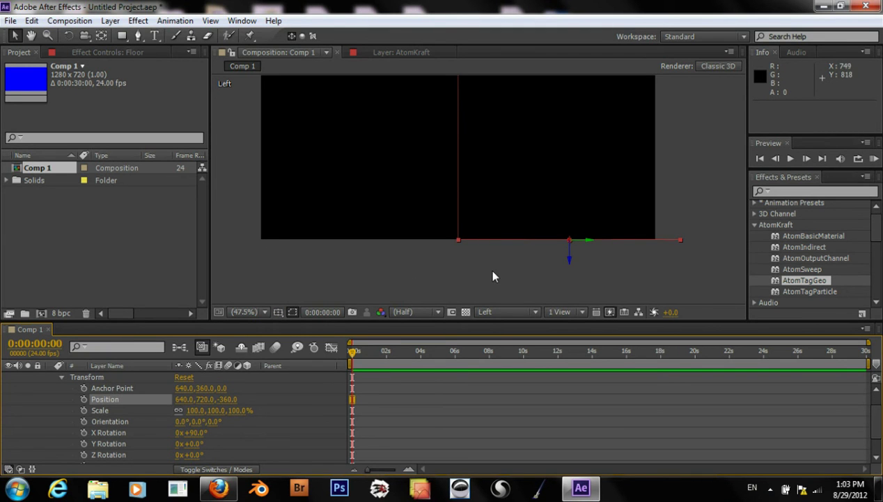
# Return the composition to the Active Camera view and collapse the Floor layer's Transform properties
pyautogui.click(484, 310)
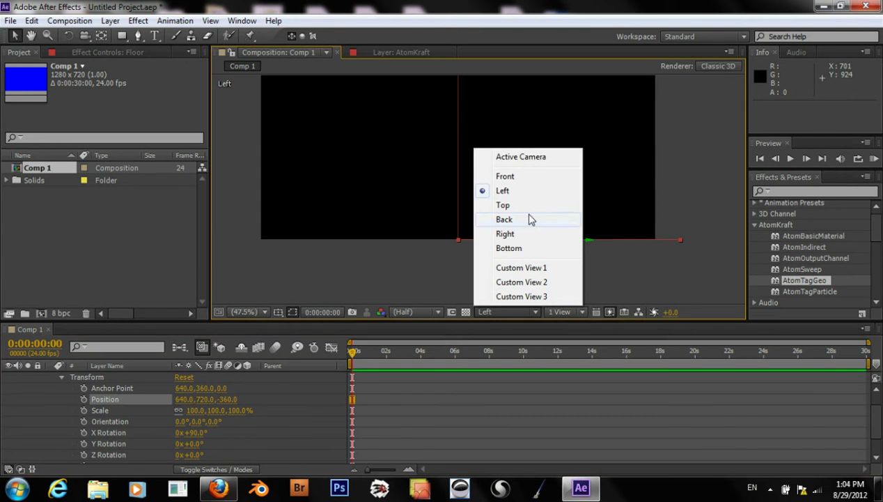
pyautogui.click(526, 159)
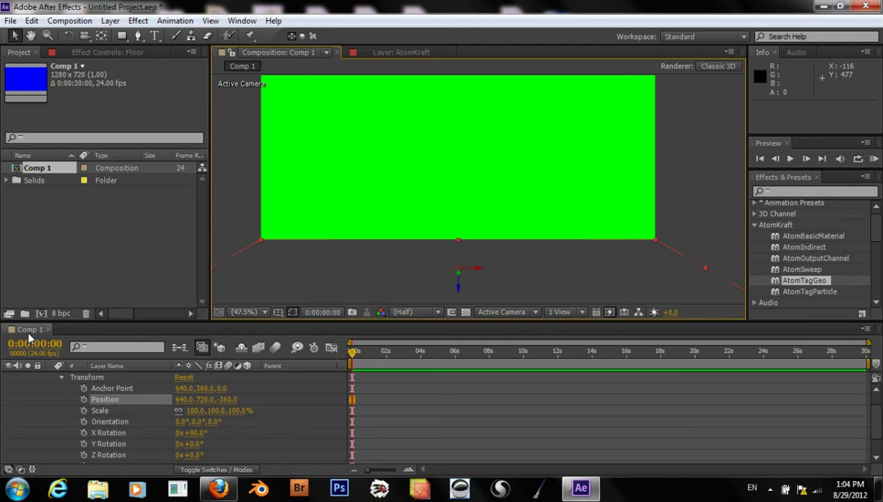
pyautogui.click(61, 376)
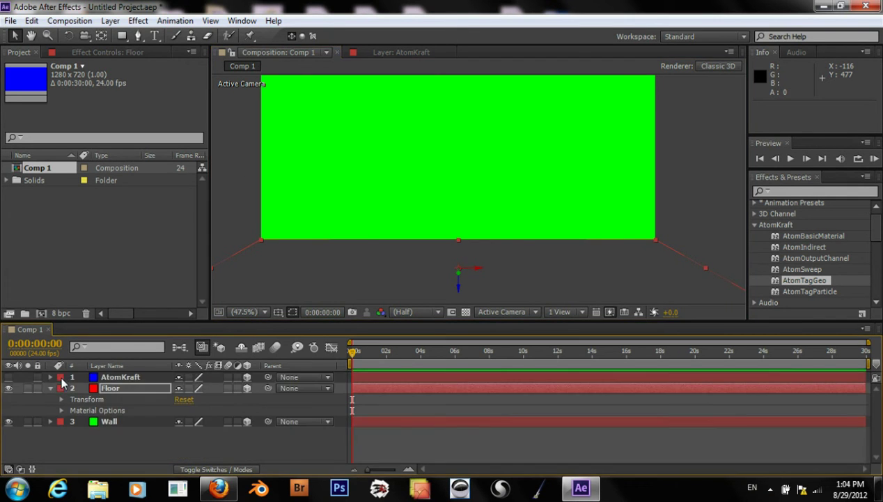
# Add a two-node camera to the composition using the 28mm preset
pyautogui.click(111, 20)
pyautogui.moveTo(154, 30)
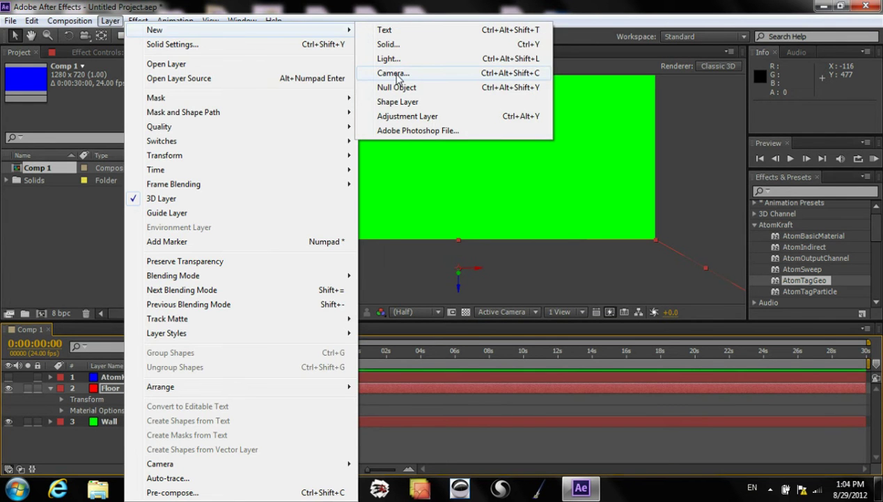
pyautogui.click(393, 73)
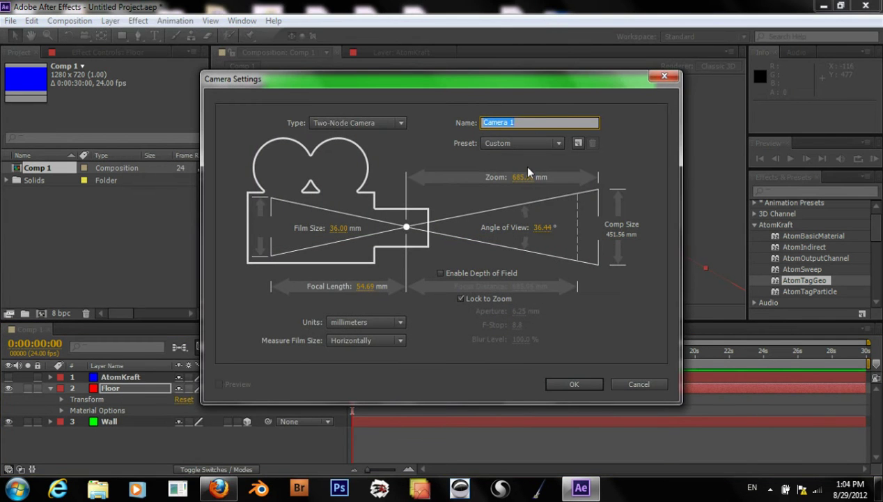
pyautogui.click(527, 144)
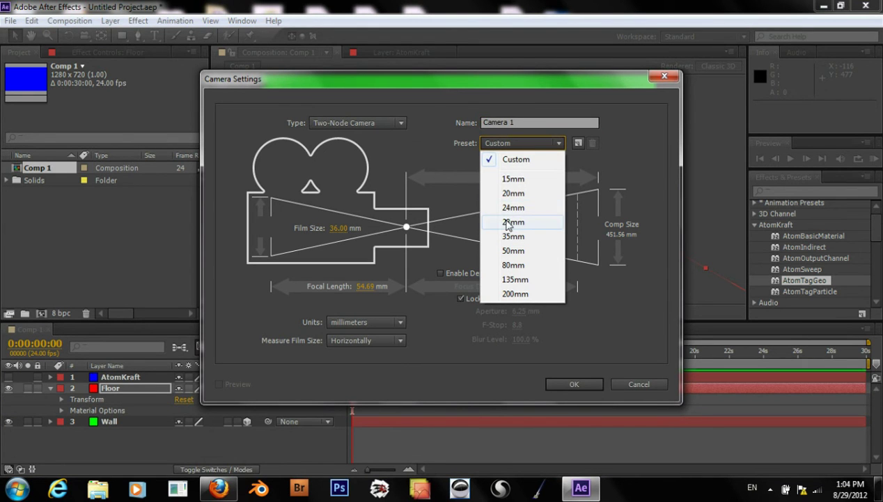
pyautogui.click(510, 221)
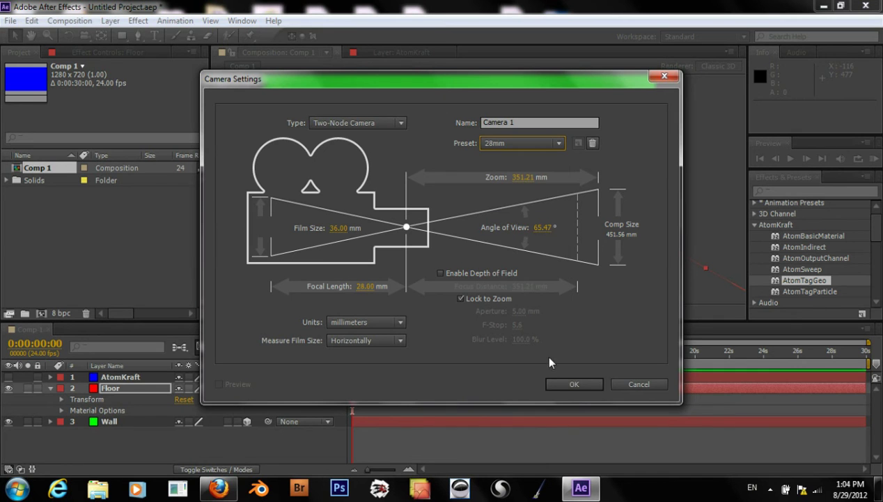
pyautogui.click(578, 387)
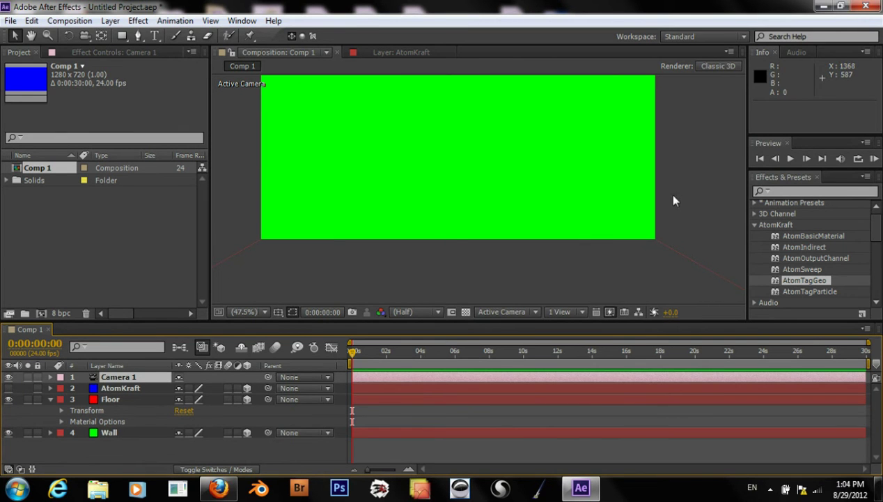
# Reveal Camera 1's Transform properties and show the camera in the Top view
pyautogui.click(49, 377)
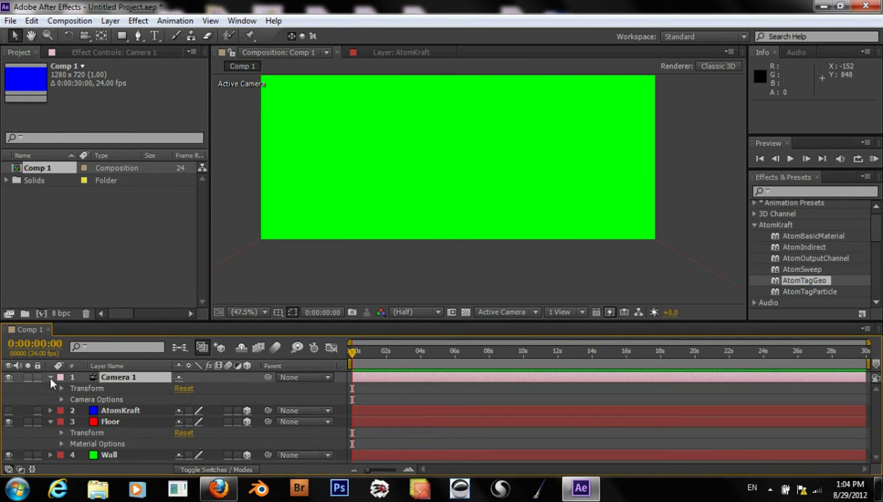
pyautogui.click(61, 388)
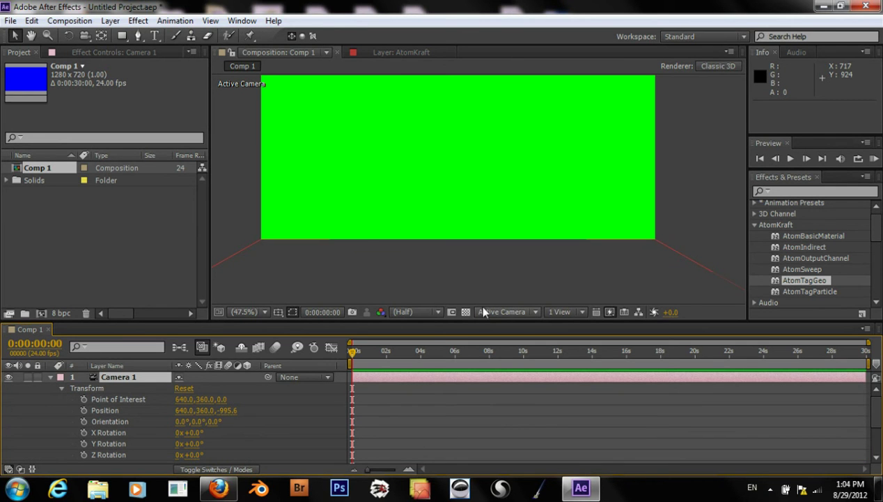
pyautogui.click(561, 313)
pyautogui.click(515, 314)
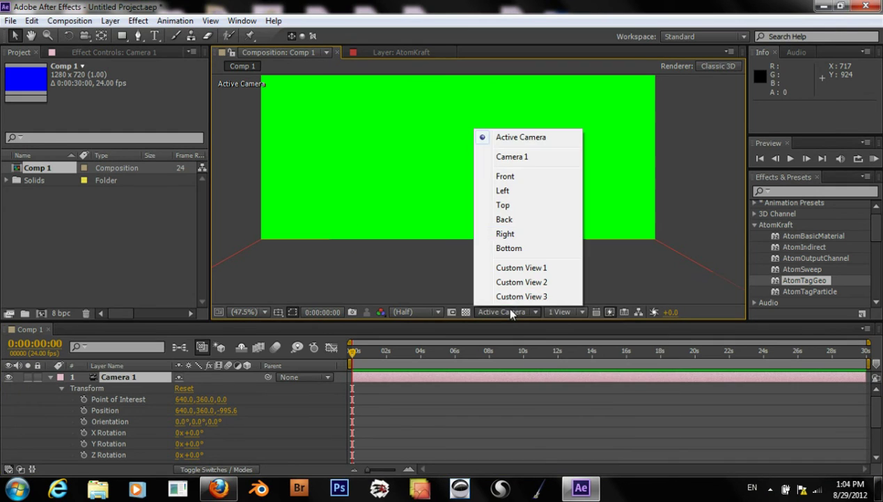
pyautogui.click(504, 205)
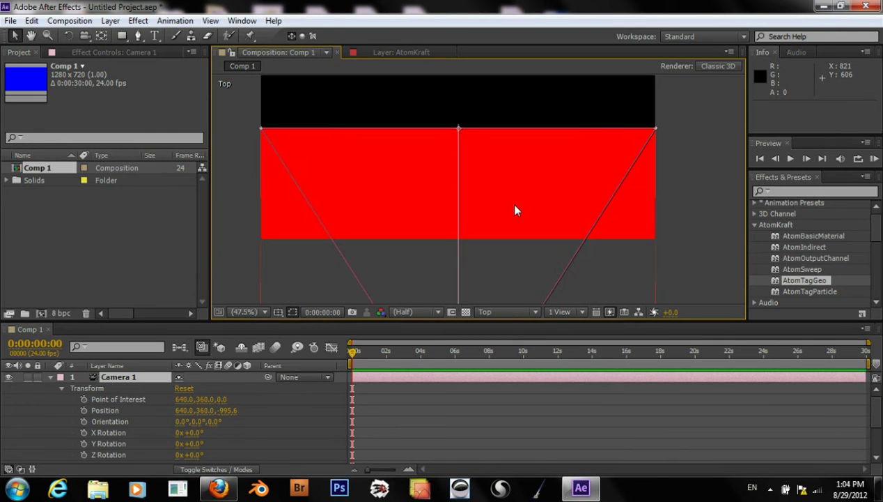
pyautogui.press('h')
pyautogui.moveTo(592, 276); pyautogui.dragTo(577, 238)
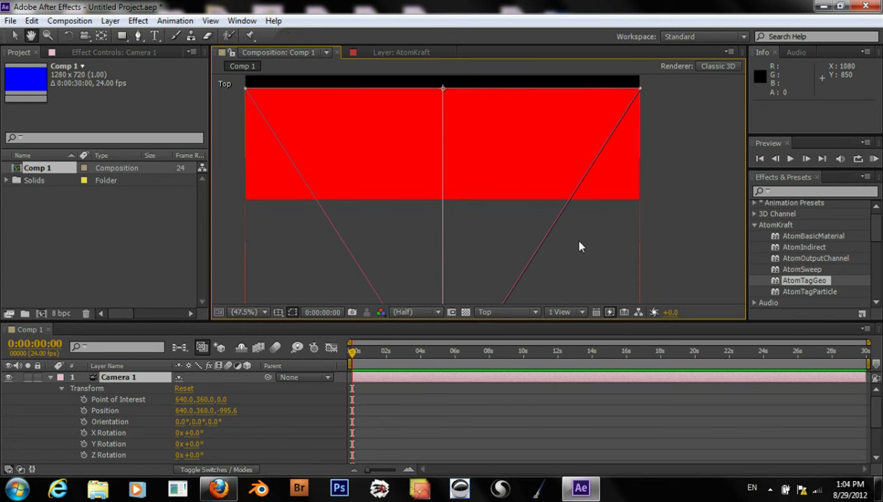
pyautogui.moveTo(652, 258); pyautogui.dragTo(577, 118)
pyautogui.press('v')
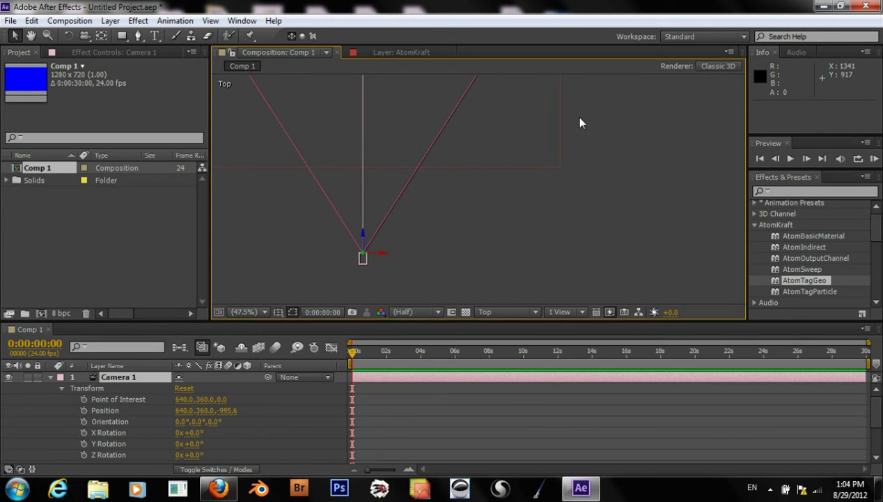
# Change the composition layout to 2 Views - Horizontal, with Top in one view and Camera 1 in the other
pyautogui.click(563, 312)
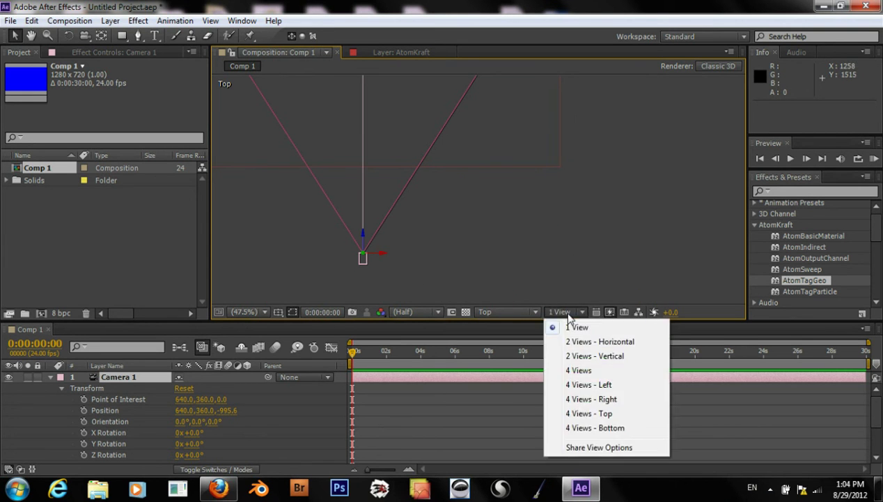
pyautogui.click(570, 342)
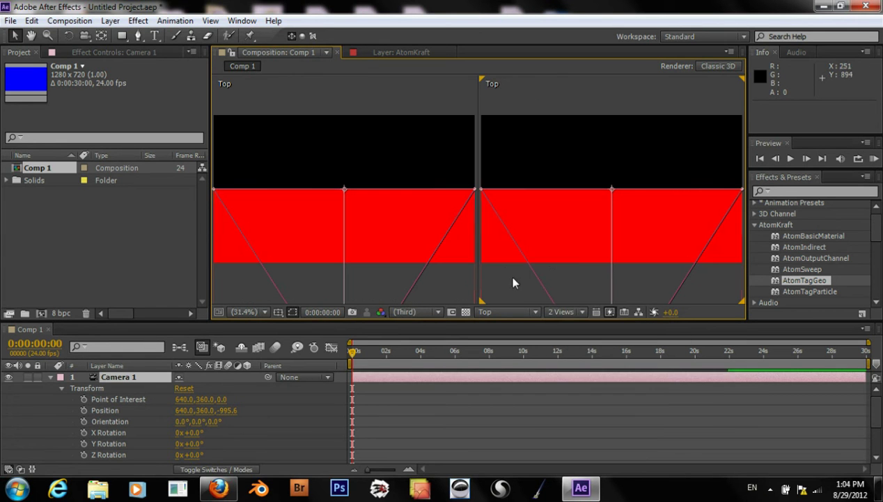
pyautogui.click(525, 315)
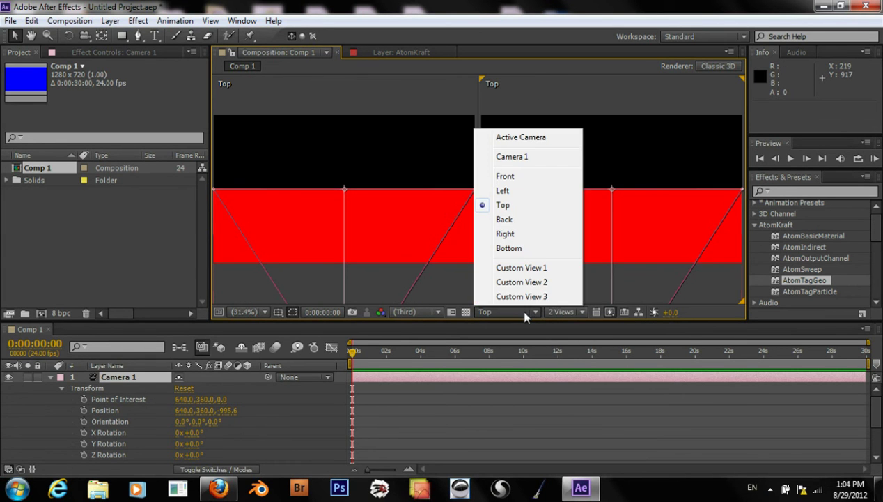
pyautogui.click(502, 159)
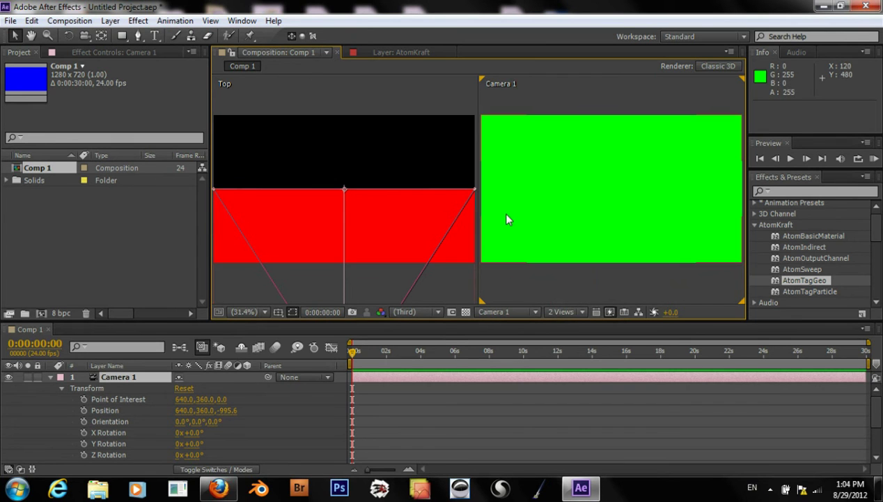
# Pull Camera 1 straight back along its Z axis in the Top view to a Position Z of about -1228
pyautogui.press('h')
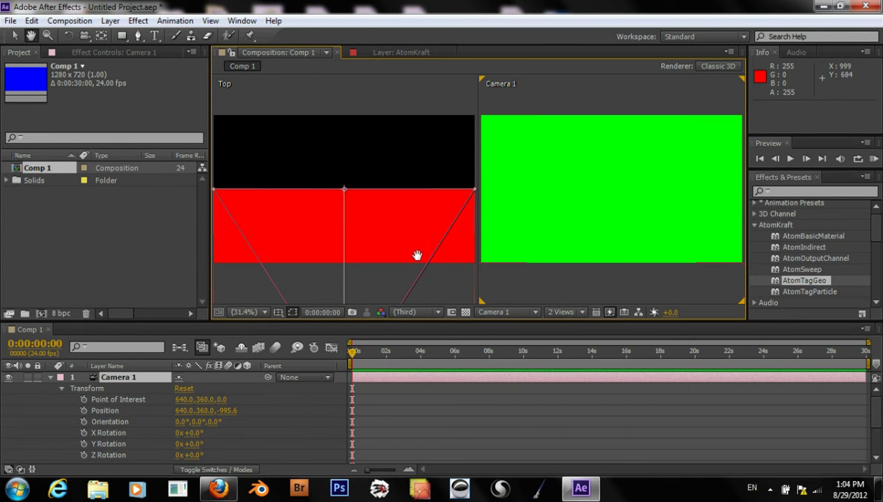
pyautogui.moveTo(290, 304); pyautogui.dragTo(290, 296)
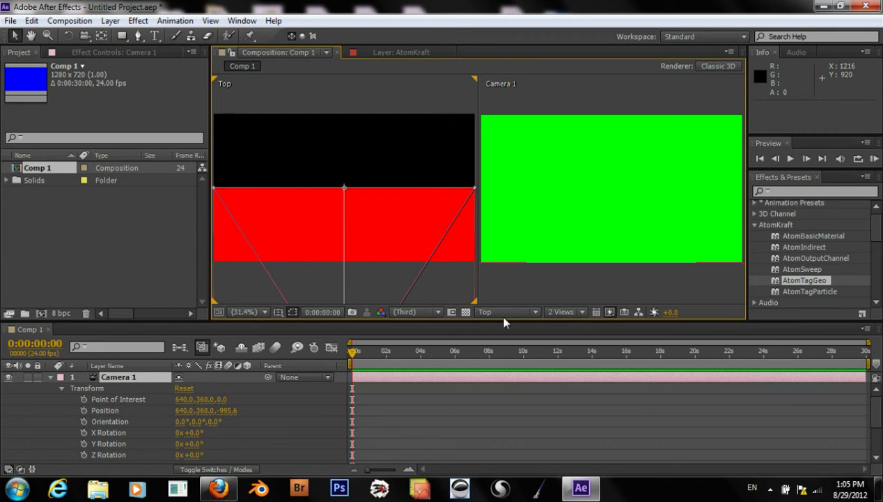
pyautogui.moveTo(434, 281); pyautogui.dragTo(432, 242)
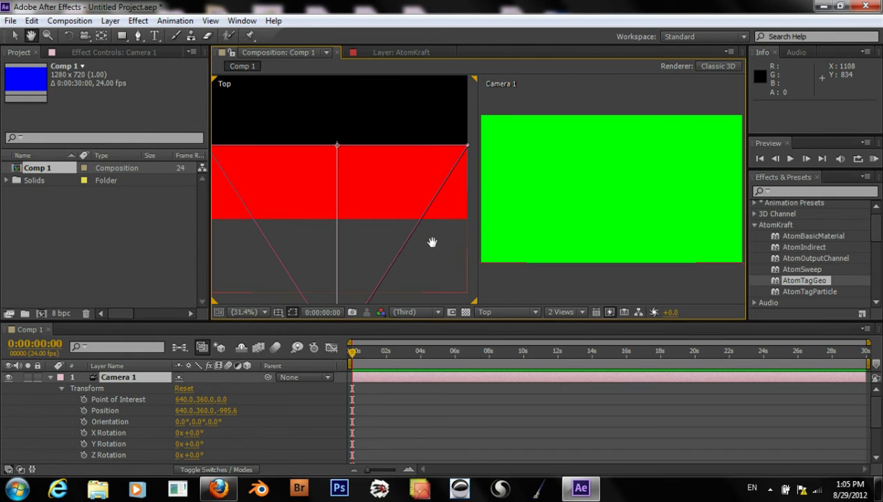
pyautogui.moveTo(452, 282); pyautogui.dragTo(418, 111)
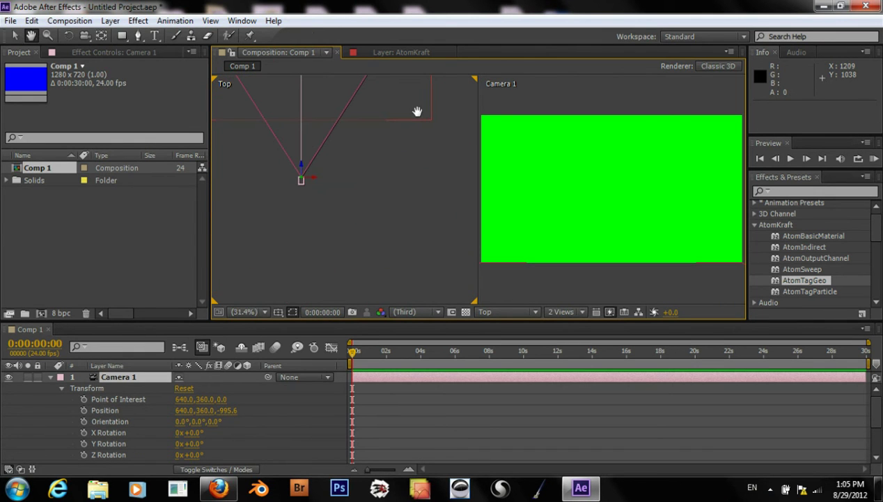
pyautogui.press('v')
pyautogui.moveTo(305, 168); pyautogui.dragTo(305, 210)
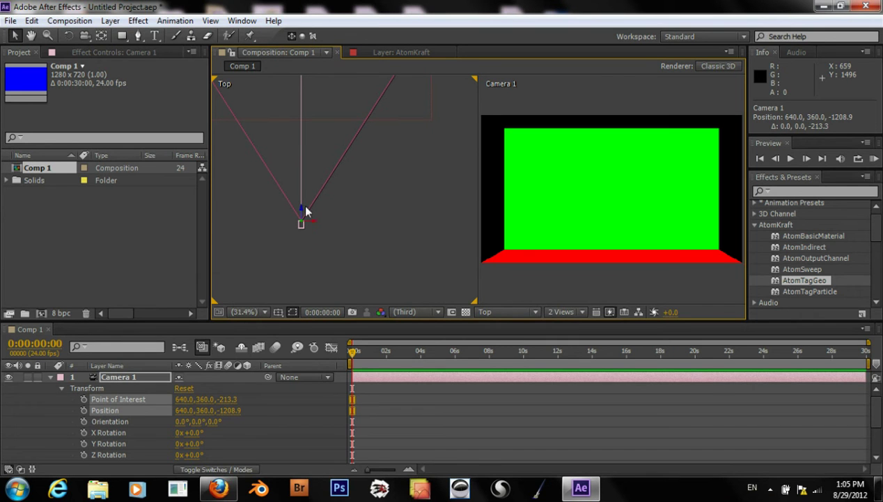
pyautogui.moveTo(304, 210)
pyautogui.mouseDown()
pyautogui.moveTo(305, 190)
pyautogui.moveTo(302, 226)
pyautogui.mouseUp()
# Scale the Wall layer uniformly to 124% so it fills the width of the camera view, and collapse its Transform properties
pyautogui.click(568, 212)
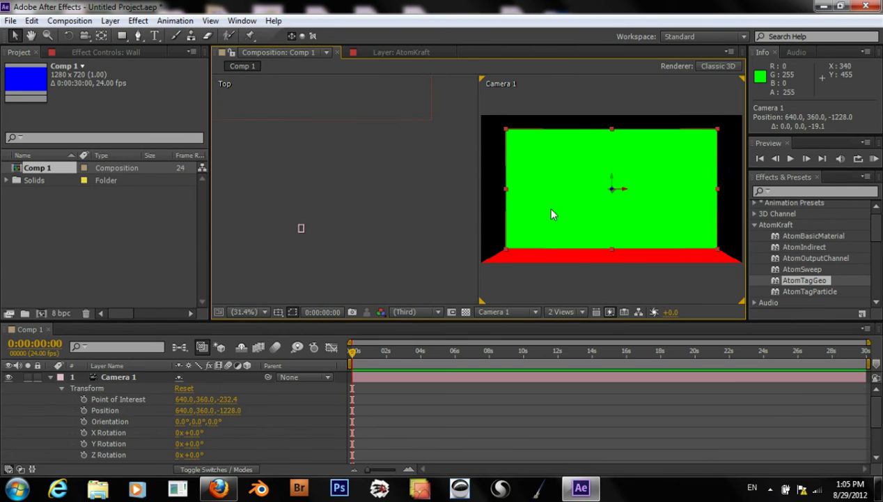
pyautogui.click(51, 377)
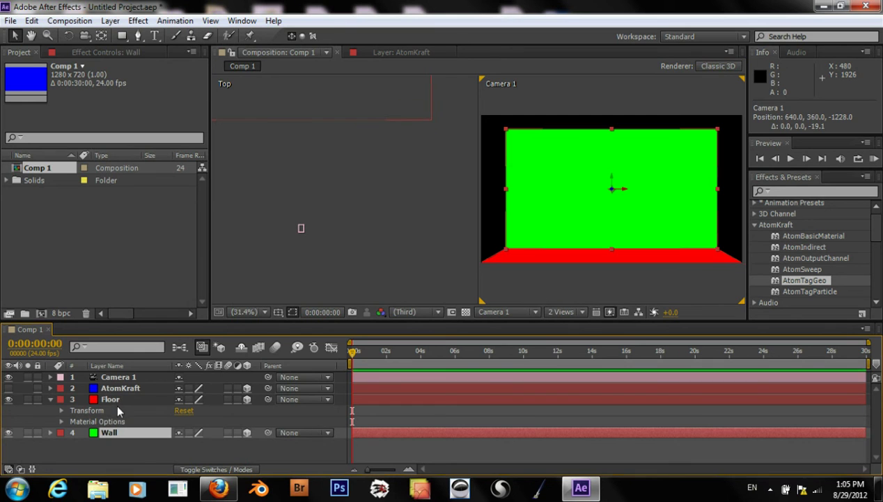
pyautogui.click(50, 432)
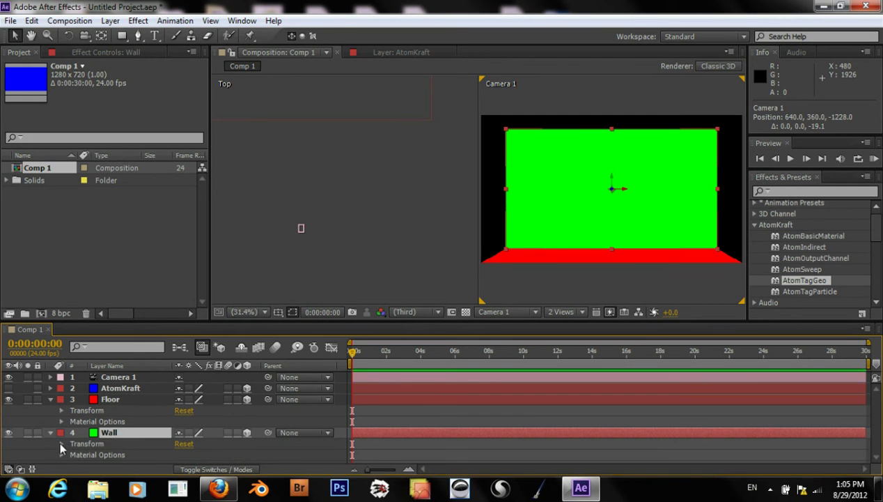
pyautogui.click(61, 443)
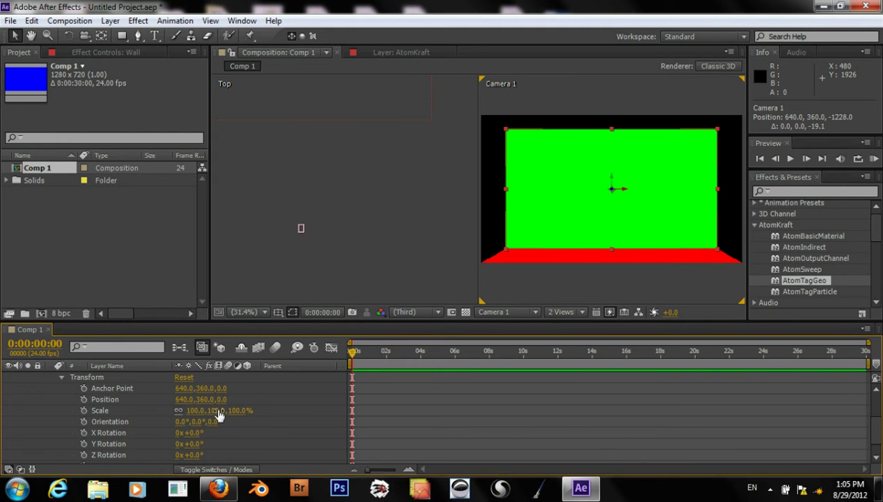
pyautogui.moveTo(218, 414); pyautogui.dragTo(234, 411)
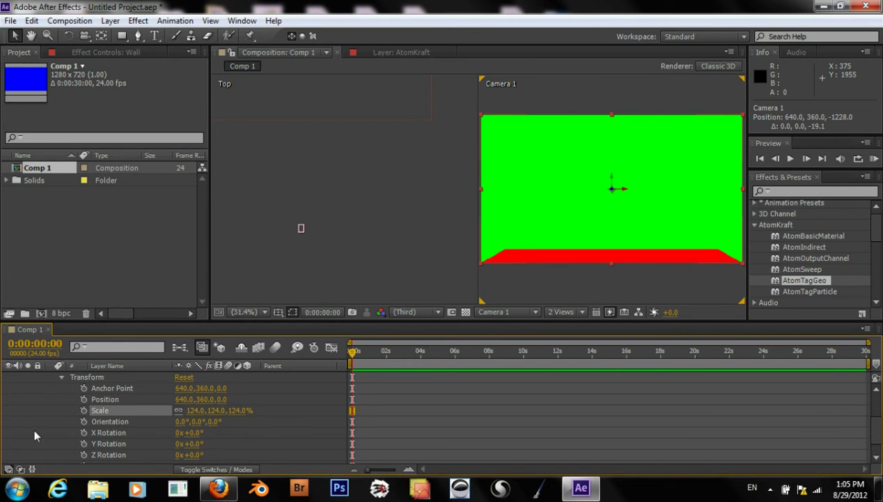
pyautogui.click(62, 376)
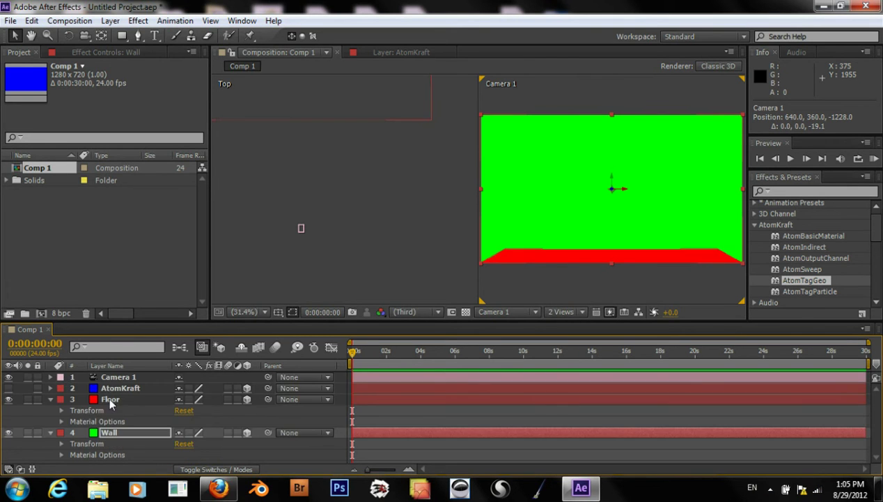
# Set the Floor layer's Scale to 124% on all axes
pyautogui.click(108, 396)
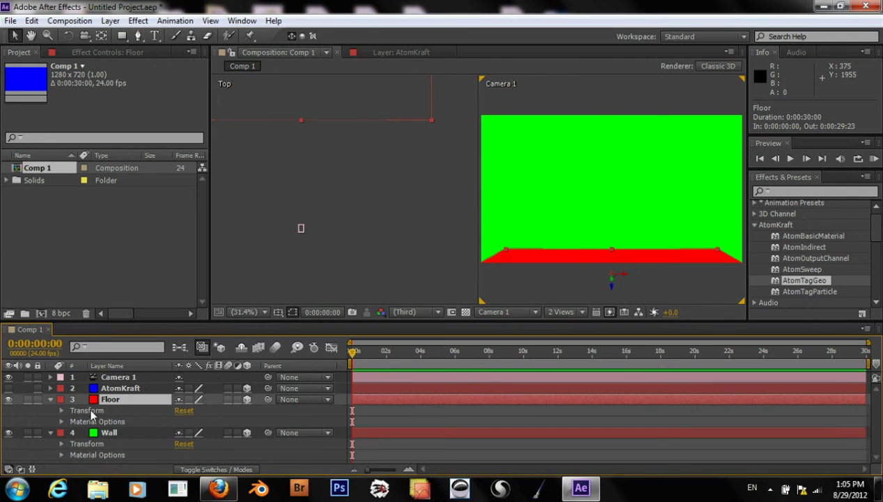
pyautogui.click(60, 409)
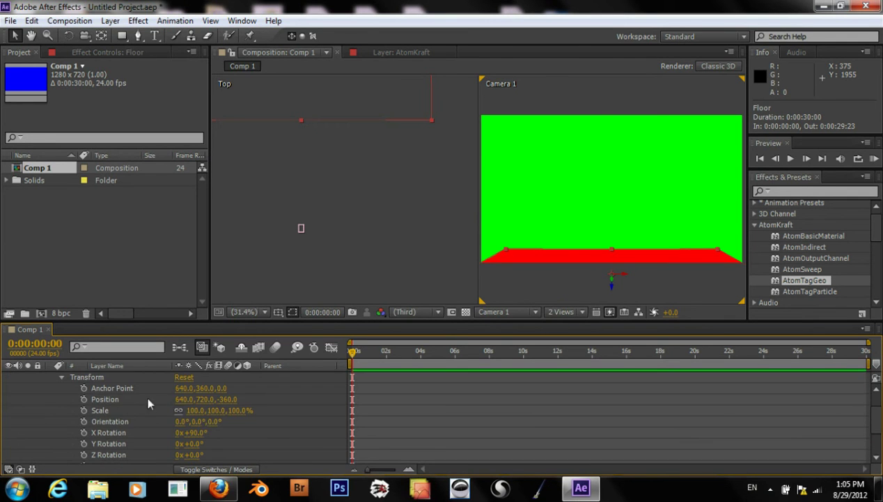
pyautogui.click(218, 411)
pyautogui.write('12')
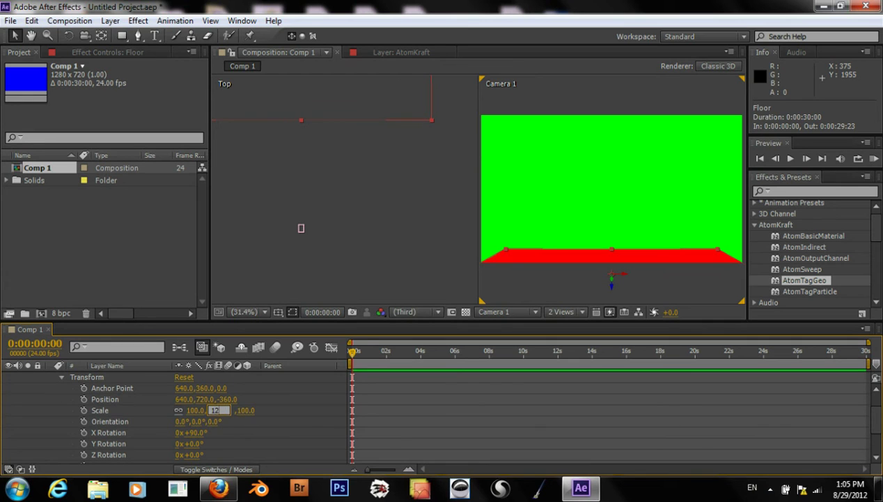
pyautogui.write('4')
pyautogui.press('Return')
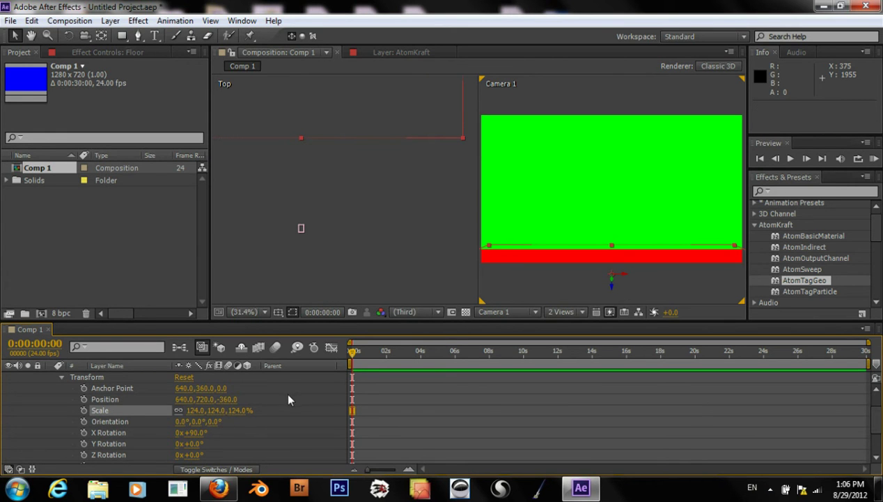
# Reselect the Floor layer and switch the Top viewport to the Left view
pyautogui.scroll(-1, 120, 385)
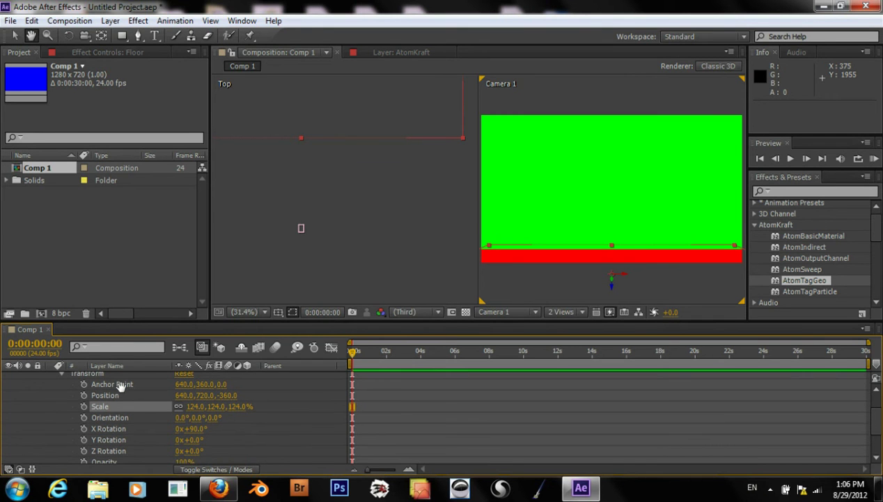
pyautogui.press('v')
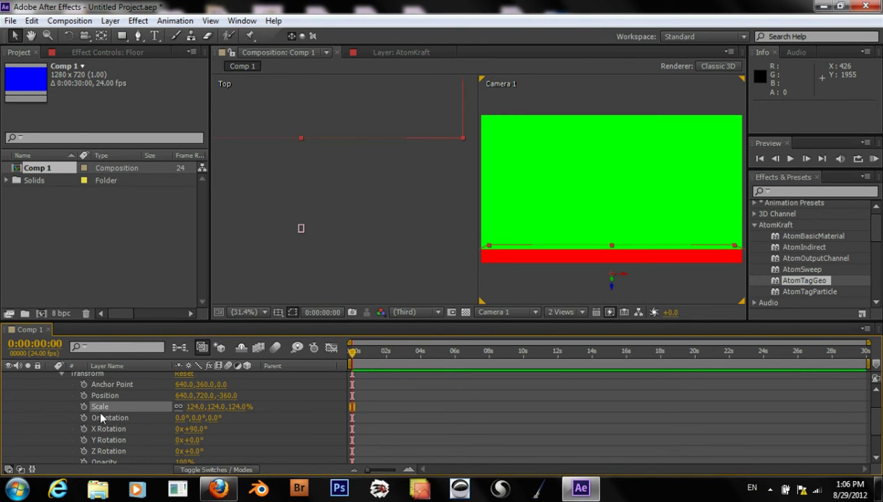
pyautogui.scroll(1, 114, 380)
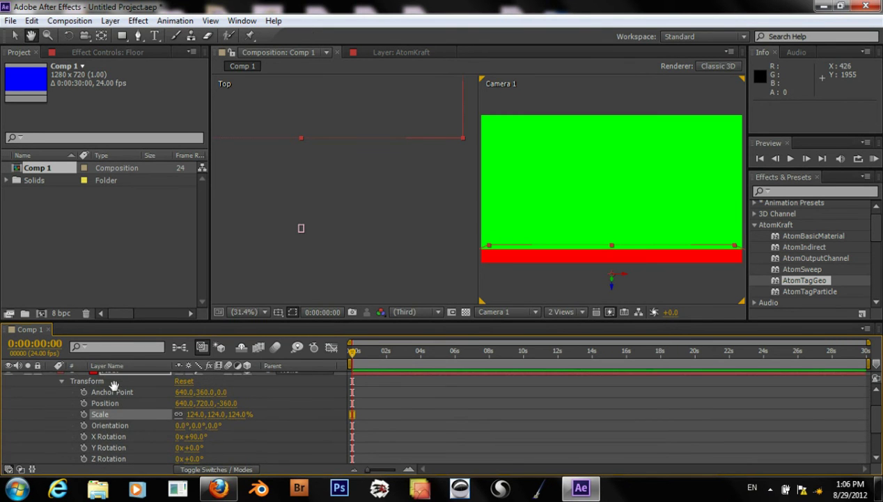
pyautogui.scroll(1, 113, 387)
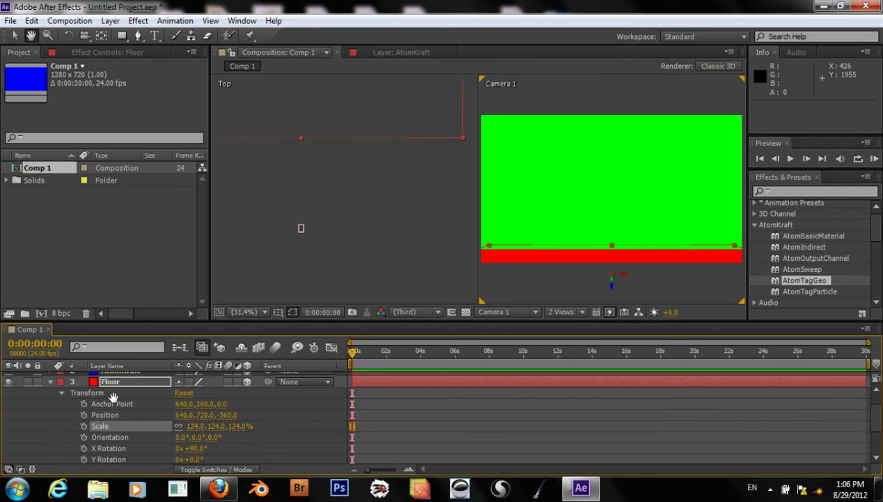
pyautogui.press('v')
pyautogui.scroll(1, 124, 379)
pyautogui.click(120, 379)
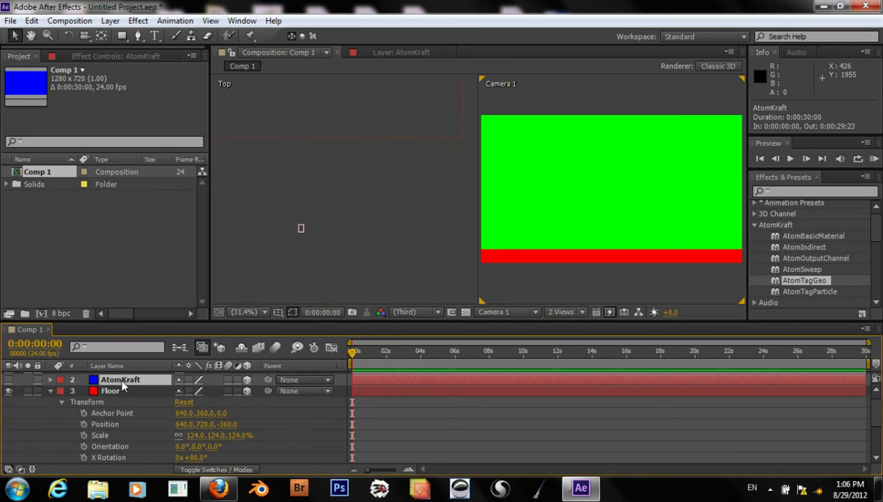
pyautogui.click(112, 388)
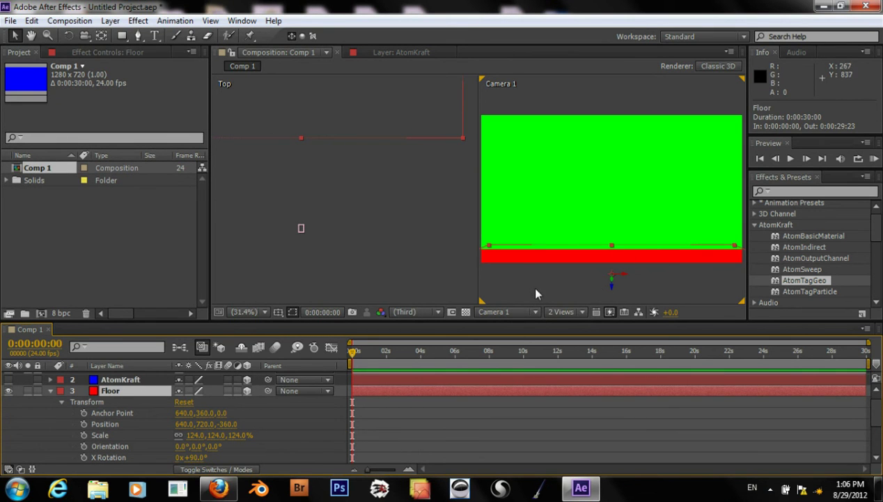
pyautogui.press('h')
pyautogui.click(281, 133)
pyautogui.moveTo(387, 200); pyautogui.dragTo(390, 208)
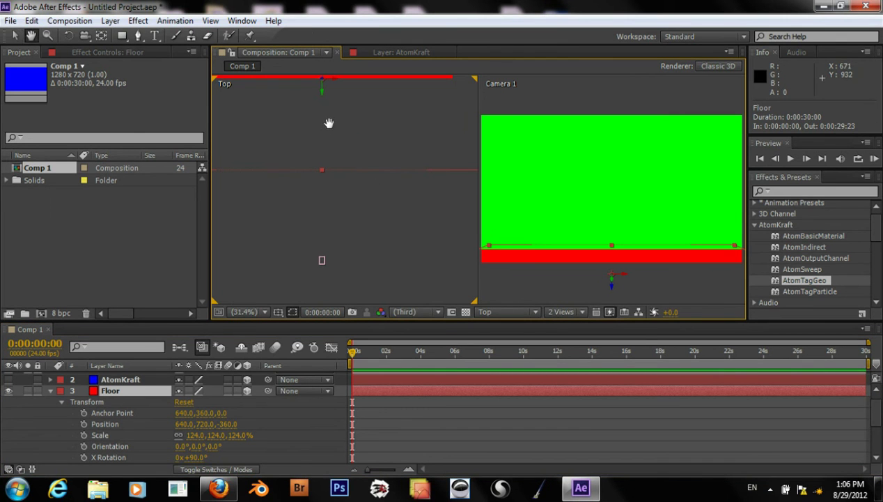
pyautogui.moveTo(329, 120); pyautogui.dragTo(342, 197)
pyautogui.press('v')
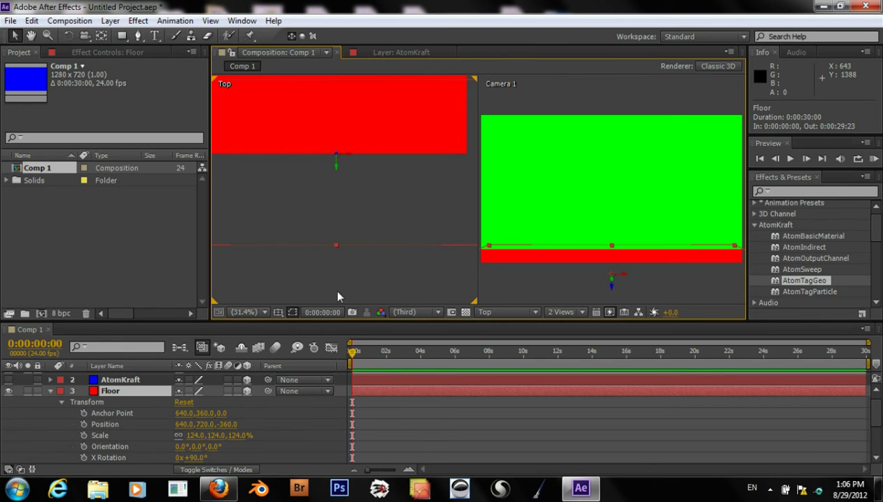
pyautogui.click(486, 313)
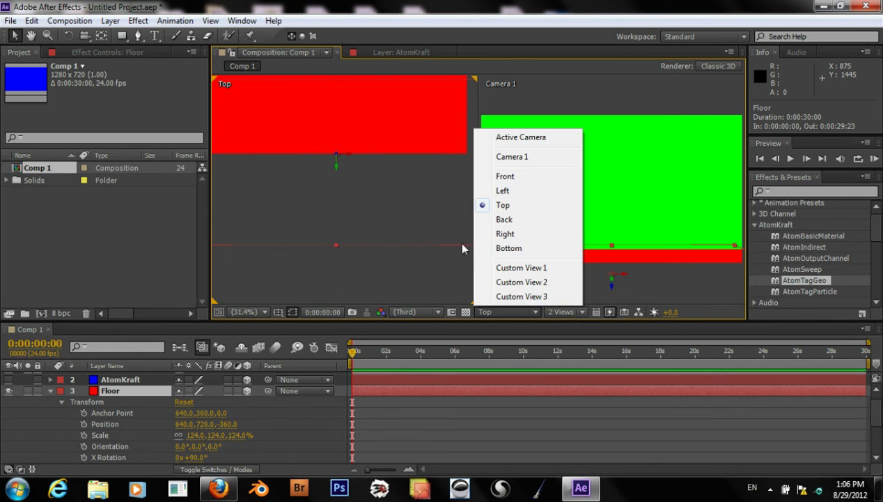
pyautogui.click(512, 196)
# Slide the Floor layer along Z in the Left view until its back edge meets the Wall, at about Z -442.8
pyautogui.press('h')
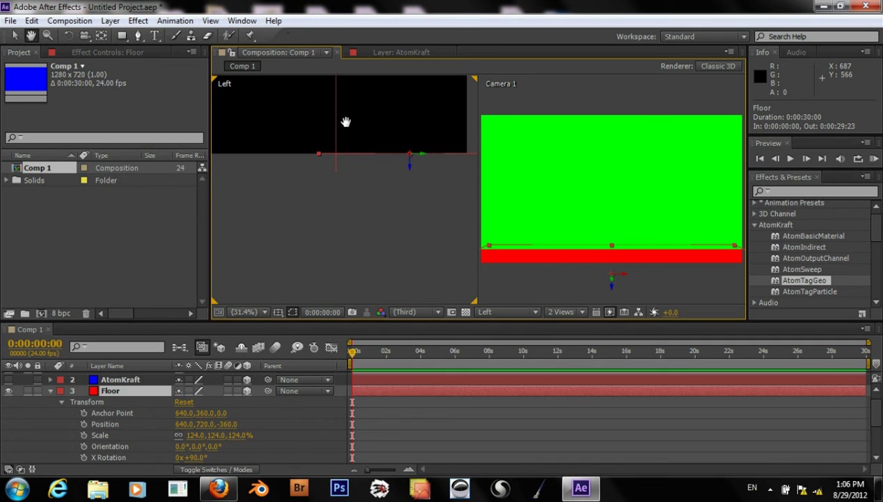
pyautogui.moveTo(343, 123); pyautogui.dragTo(340, 132)
pyautogui.press('v')
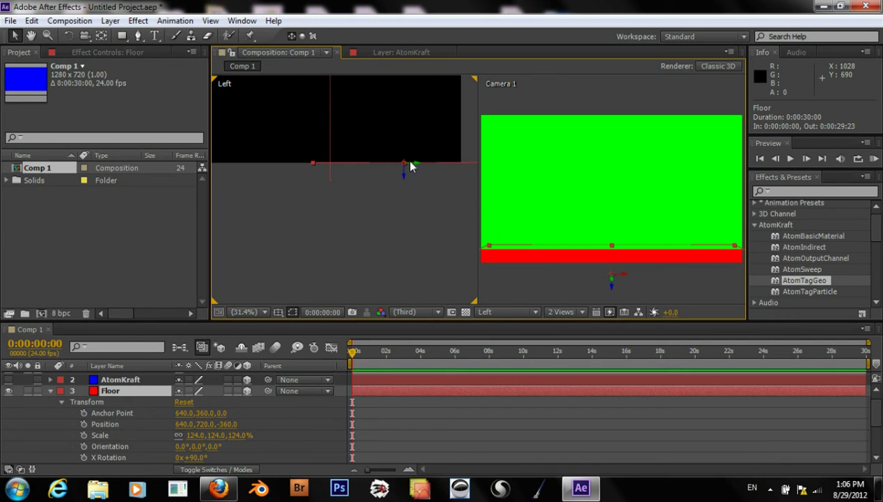
pyautogui.moveTo(418, 168); pyautogui.dragTo(437, 171)
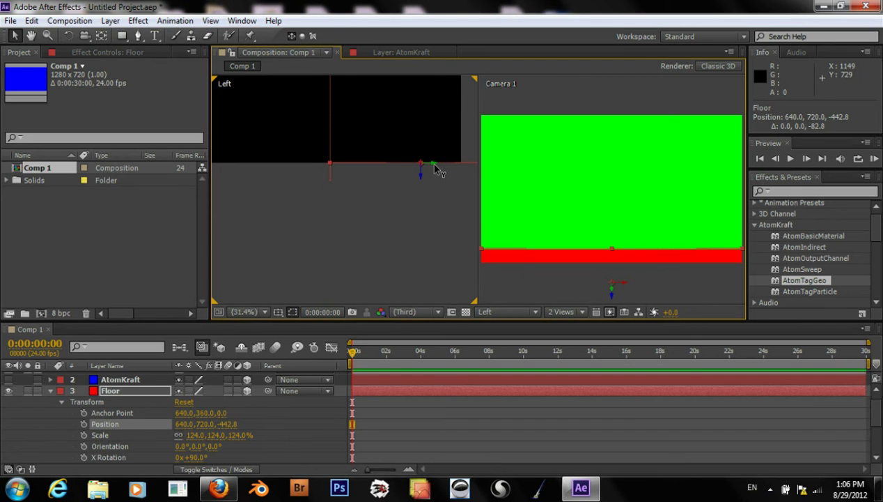
# Raise the Wall layer to Position Y 274 so its bottom edge rests on the Floor, and collapse the Floor layer's properties
pyautogui.click(332, 181)
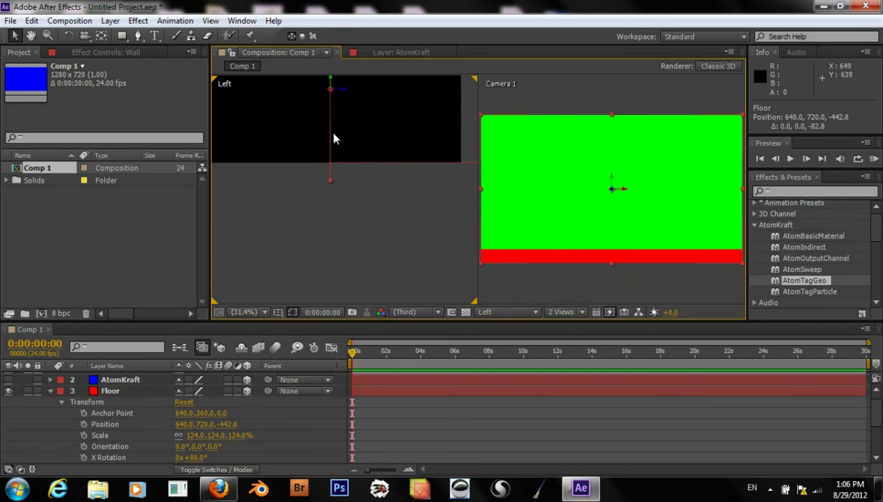
pyautogui.moveTo(333, 82); pyautogui.dragTo(333, 62)
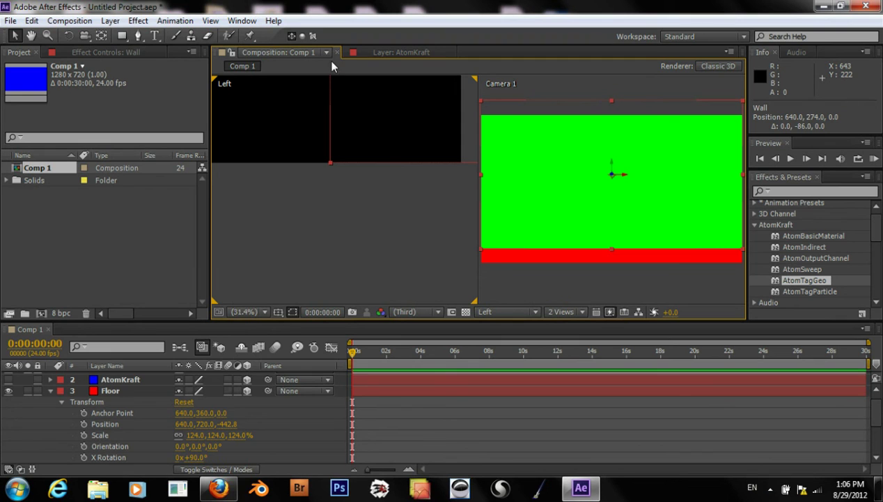
pyautogui.click(50, 390)
# Lower Camera 1 in the Left view to about Y 423.7, Z -1234.4, and collapse the Wall layer's properties
pyautogui.click(117, 377)
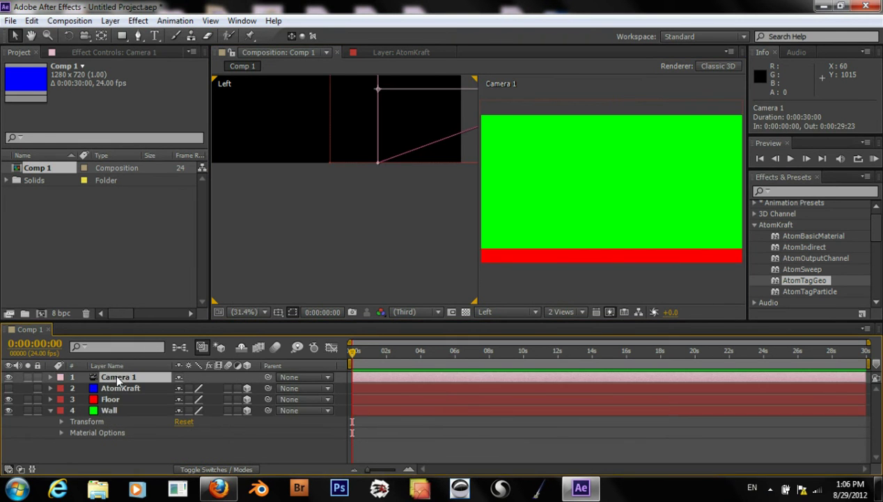
pyautogui.moveTo(437, 176); pyautogui.dragTo(391, 237)
pyautogui.moveTo(454, 189); pyautogui.dragTo(344, 249)
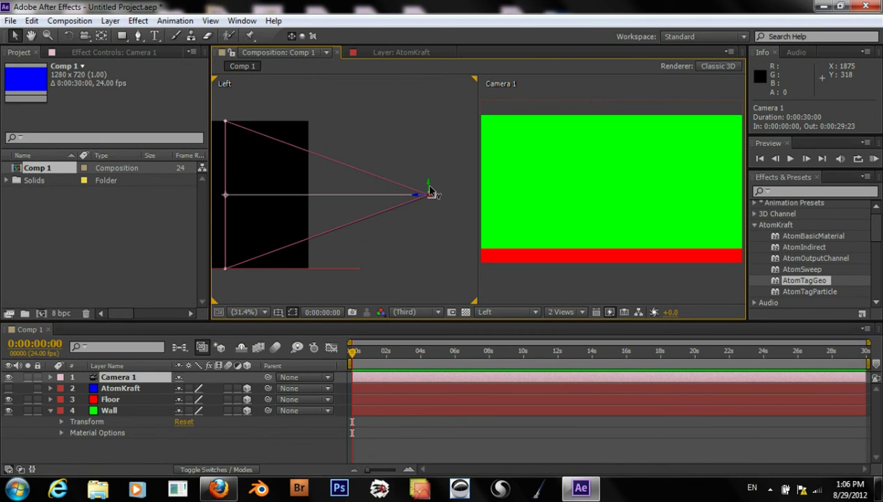
pyautogui.moveTo(430, 187); pyautogui.dragTo(418, 210)
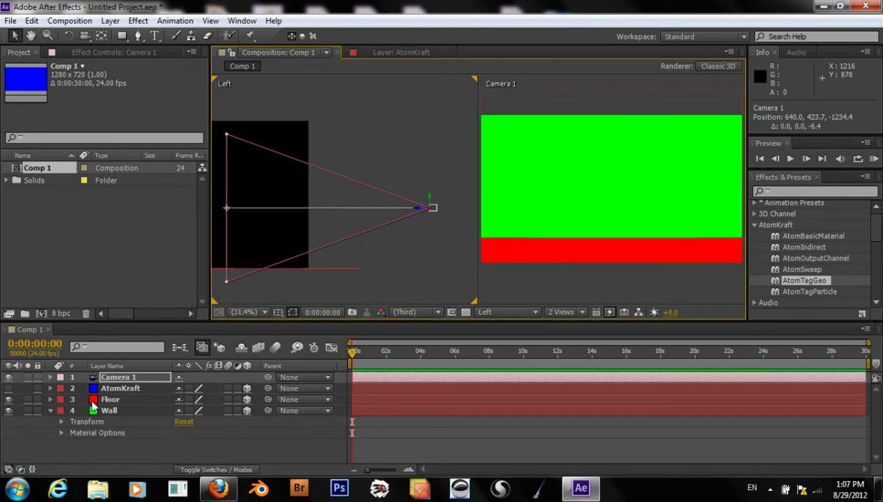
pyautogui.click(50, 410)
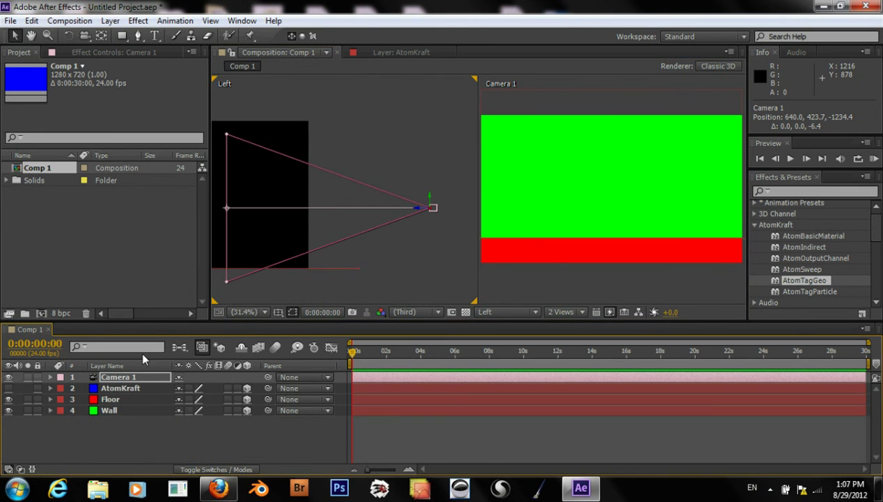
# Add a white Point light named Light 1 with 100% intensity, no falloff and shadow casting off
pyautogui.click(116, 20)
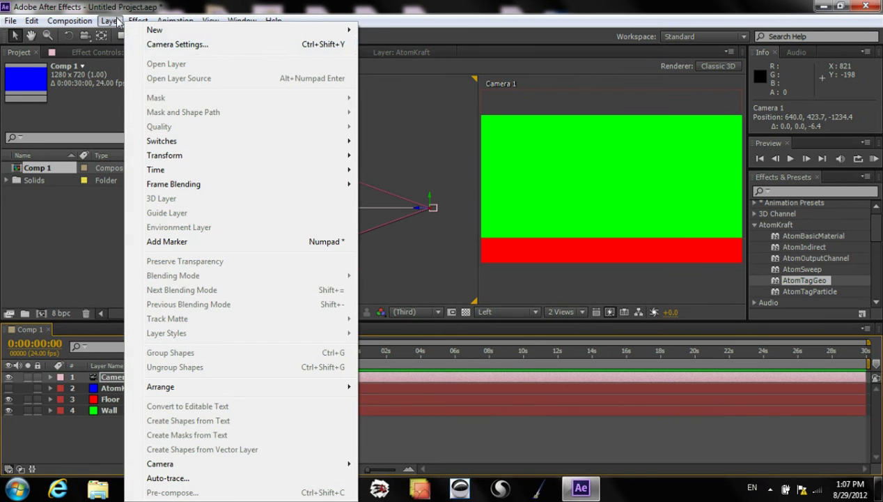
pyautogui.moveTo(155, 31)
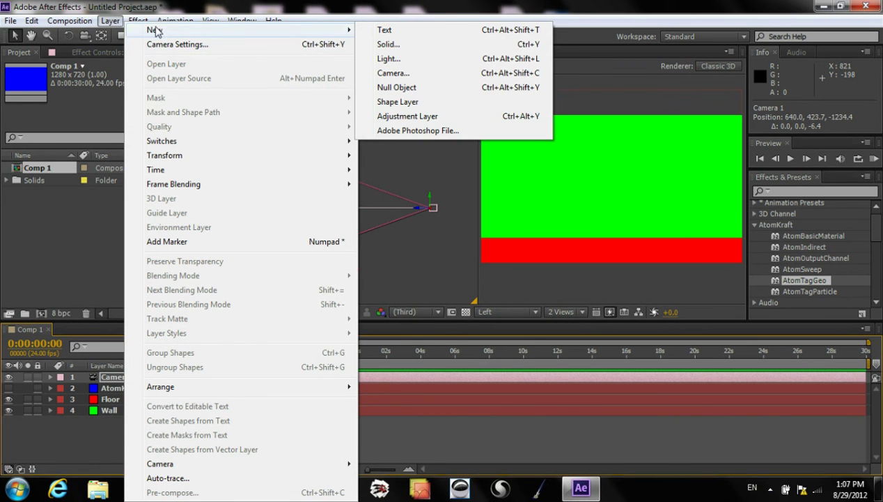
pyautogui.click(383, 60)
pyautogui.click(446, 134)
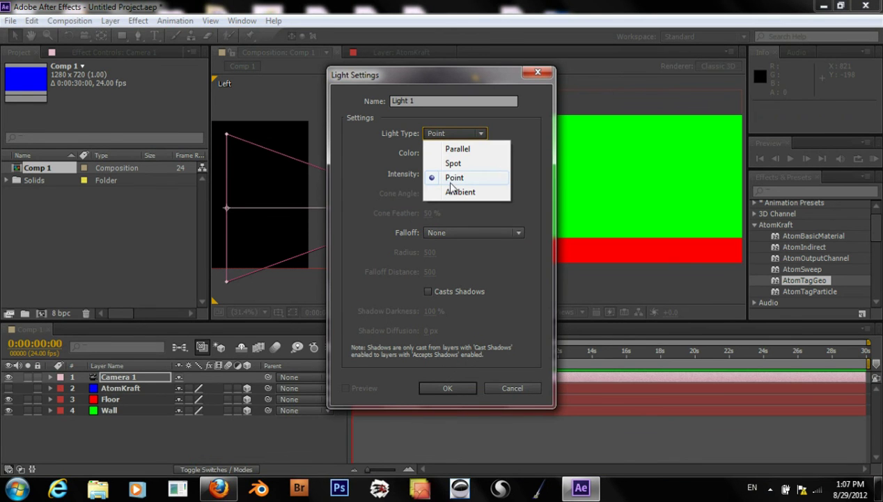
pyautogui.click(450, 180)
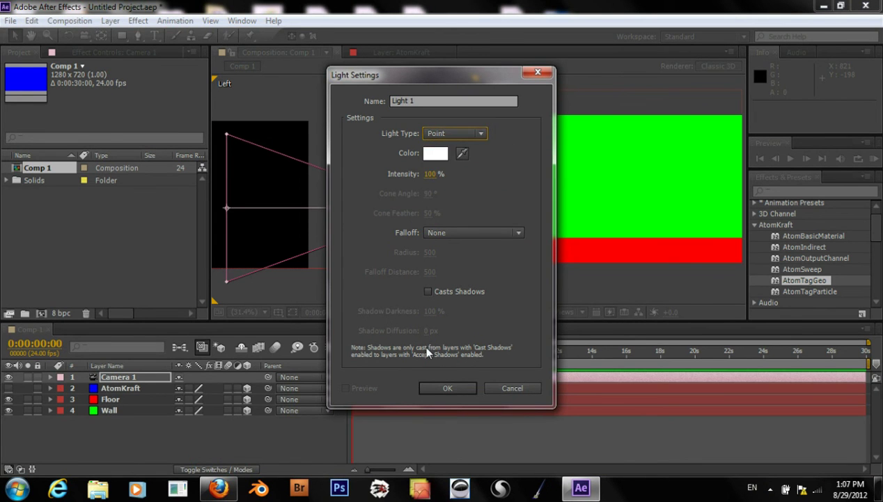
pyautogui.click(432, 388)
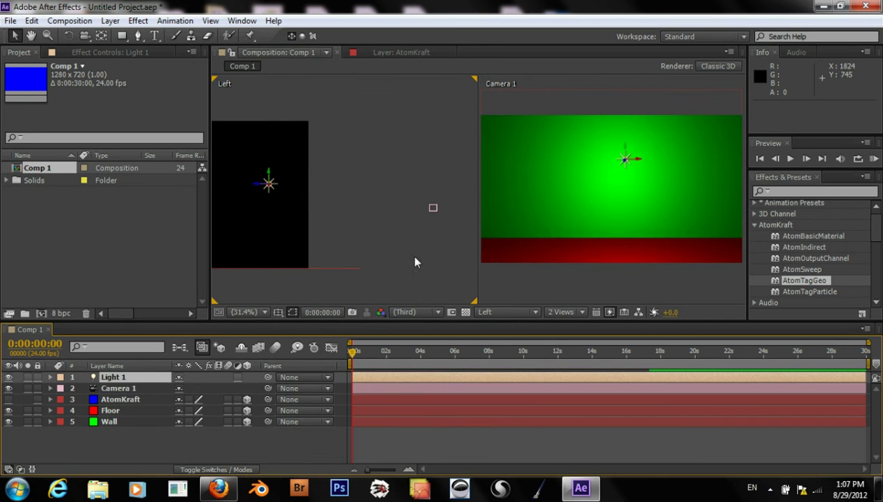
# Move Light 1 toward the camera to about Y 325.8, Z -1068.5, and switch the Left viewport to the Top view
pyautogui.moveTo(264, 183); pyautogui.dragTo(397, 183)
pyautogui.click(397, 189)
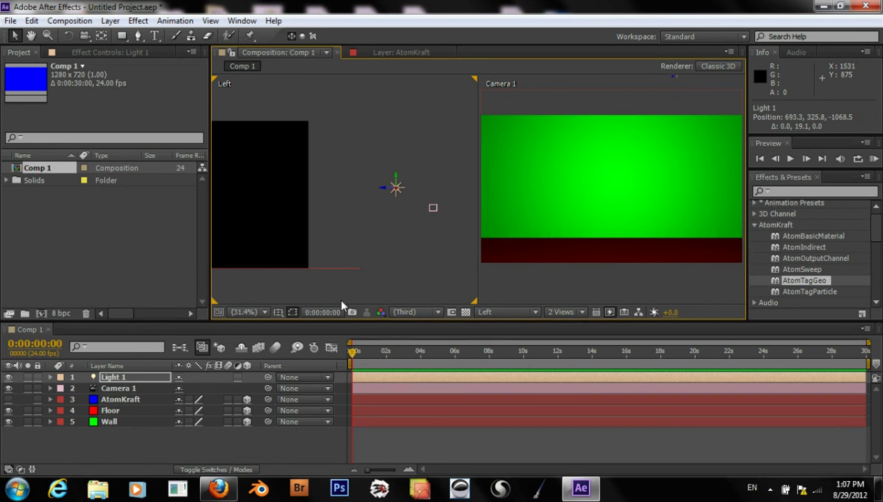
pyautogui.click(489, 312)
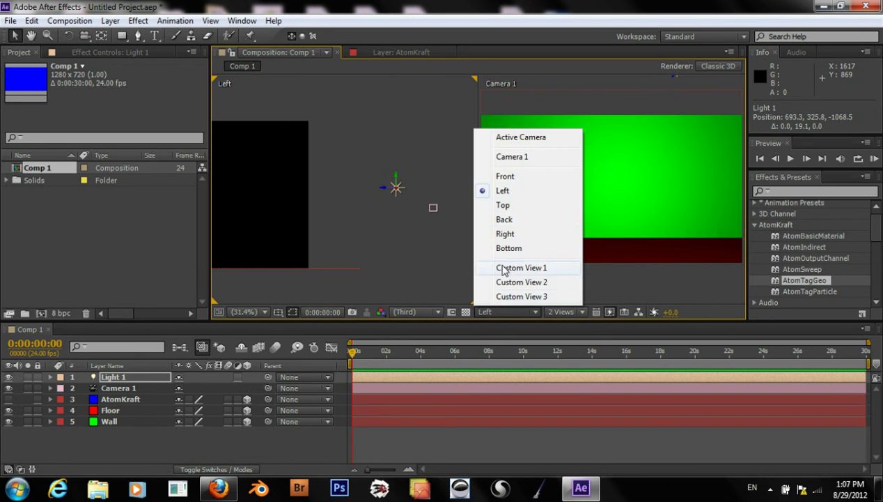
pyautogui.click(505, 205)
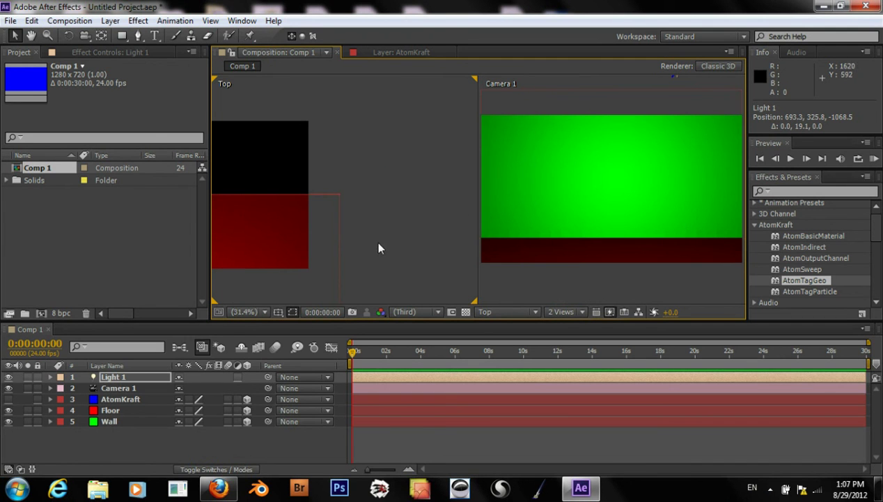
# Return the current time to 0:00:00:00, reselect Light 1, and move it beside the camera in the Top view to about X 873.3, Z -1296.5
pyautogui.press('h')
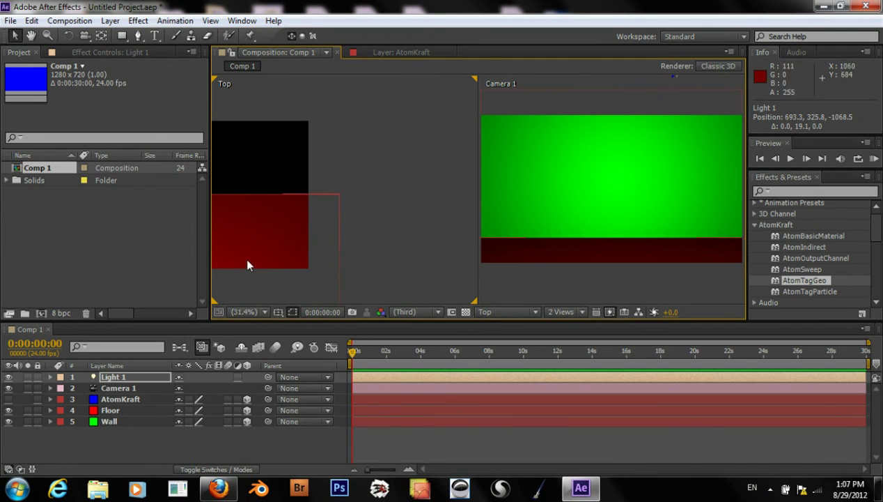
pyautogui.moveTo(280, 282); pyautogui.dragTo(480, 239)
pyautogui.click(481, 237)
pyautogui.press('v')
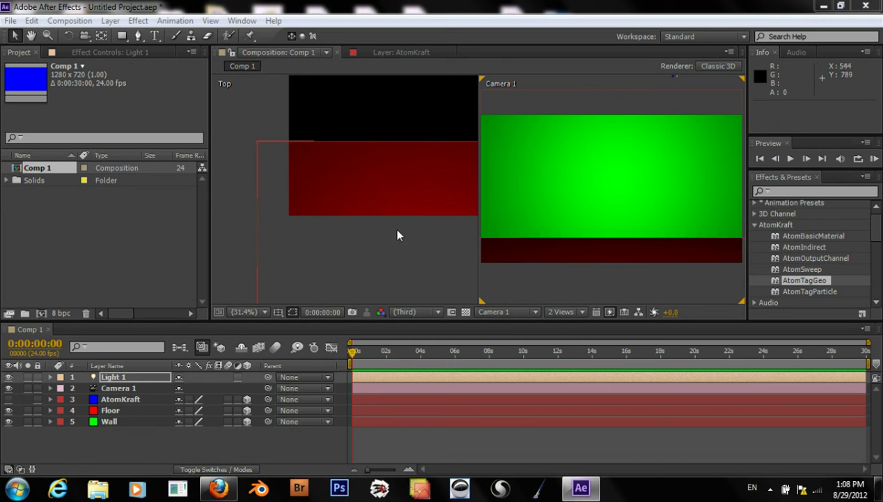
pyautogui.click(396, 258)
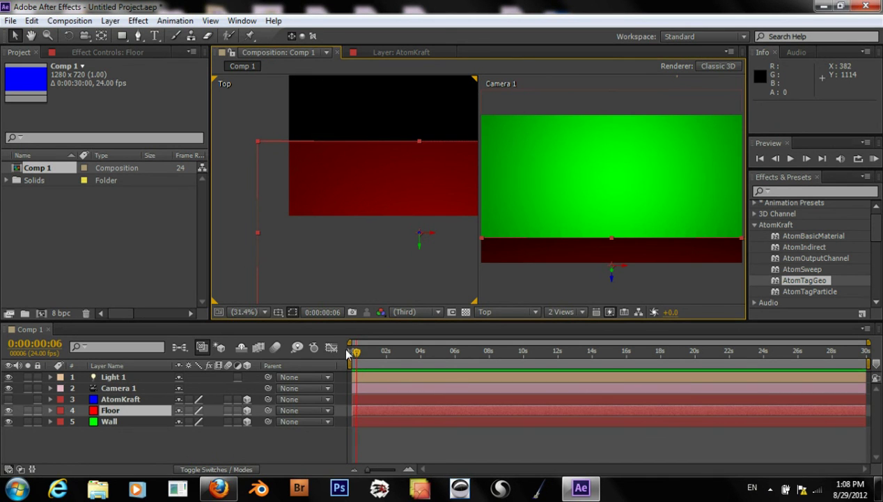
pyautogui.moveTo(355, 351); pyautogui.dragTo(343, 357)
pyautogui.press('h')
pyautogui.moveTo(418, 272); pyautogui.dragTo(418, 270)
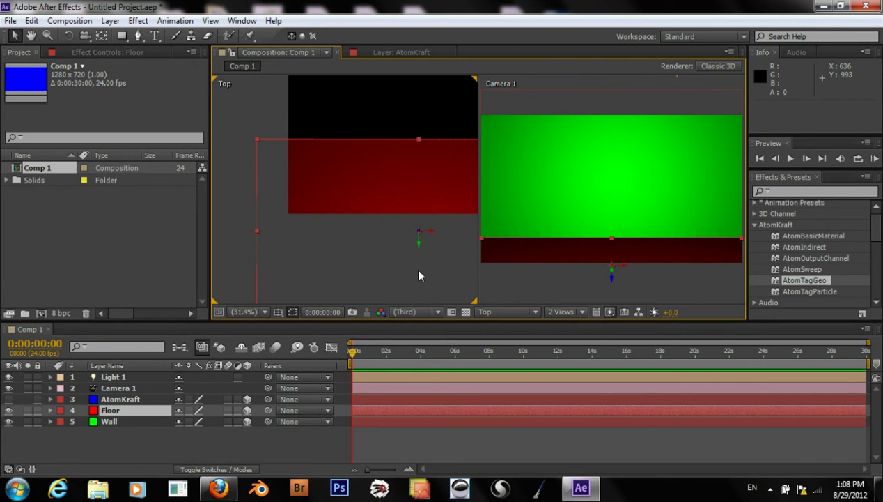
pyautogui.moveTo(451, 264); pyautogui.dragTo(386, 223)
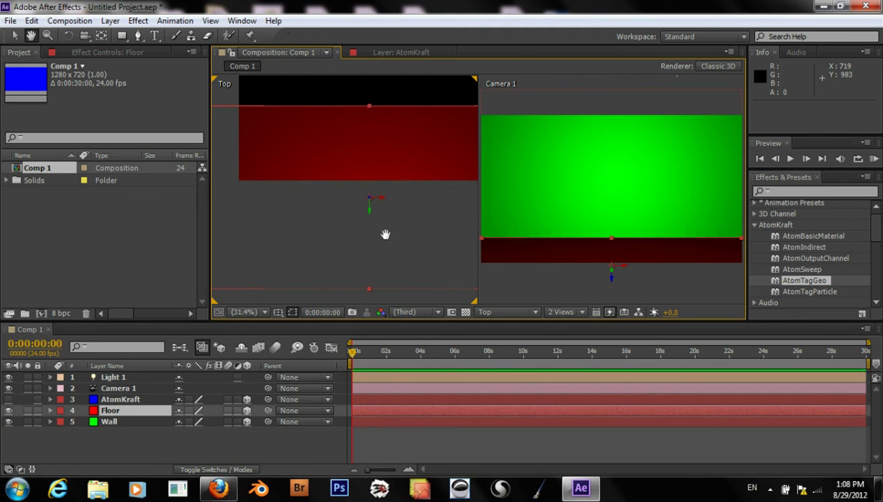
pyautogui.click(117, 377)
pyautogui.press('h')
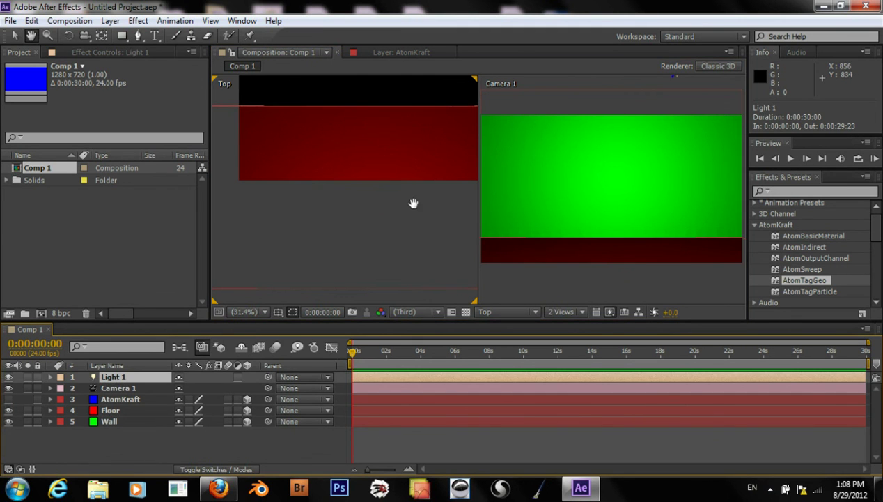
pyautogui.moveTo(414, 203); pyautogui.dragTo(402, 205)
pyautogui.press('v')
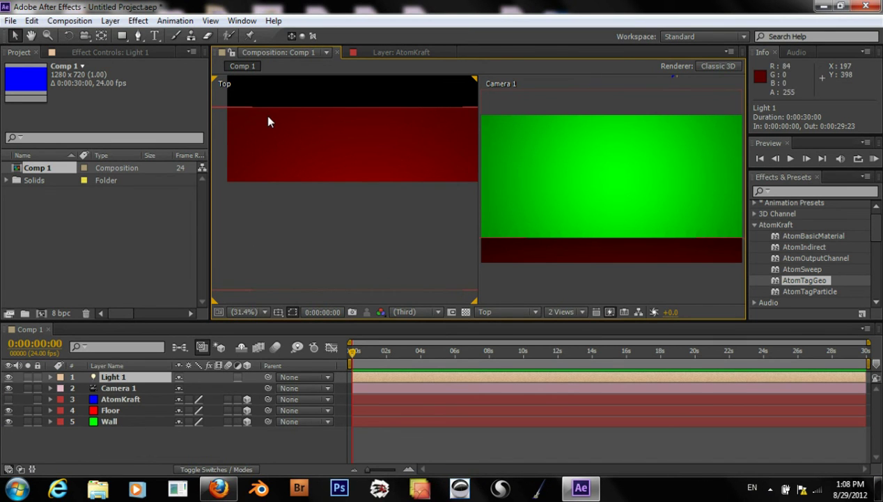
pyautogui.press(',')
pyautogui.press(',')
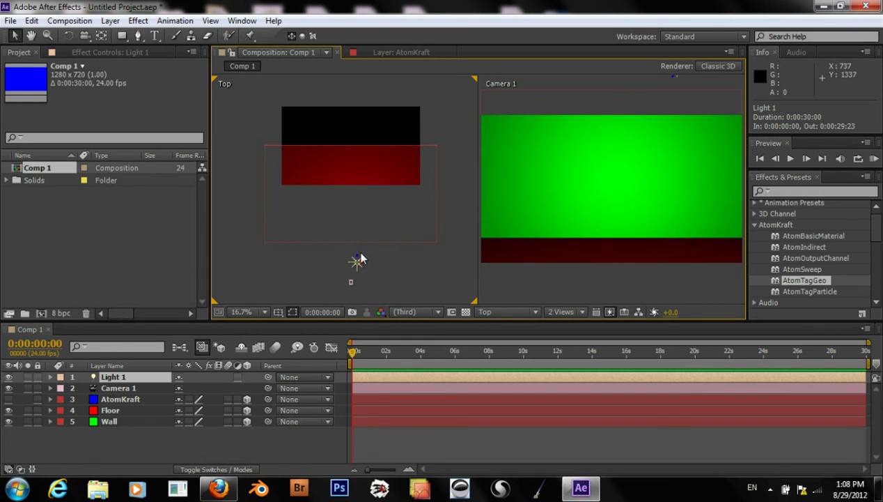
pyautogui.moveTo(356, 258); pyautogui.dragTo(378, 282)
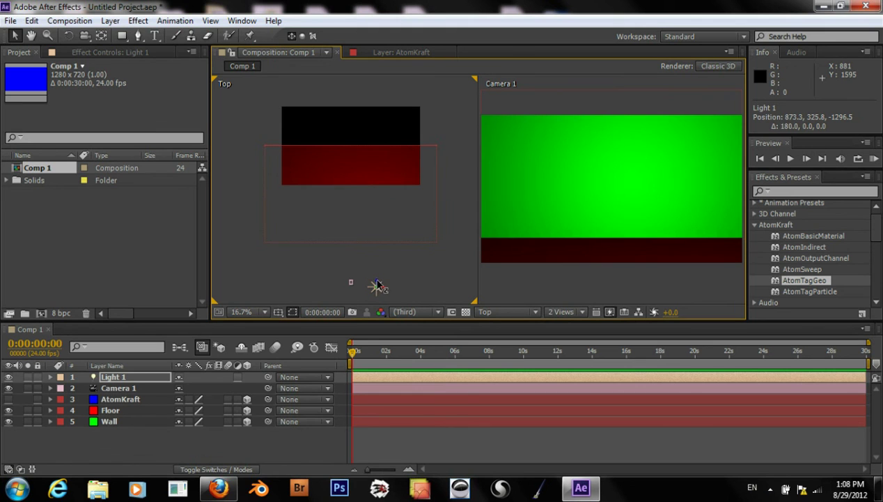
# Switch the Top viewport to the Left view and raise Light 1 above the camera to about Y -274.2
pyautogui.click(485, 311)
pyautogui.click(503, 189)
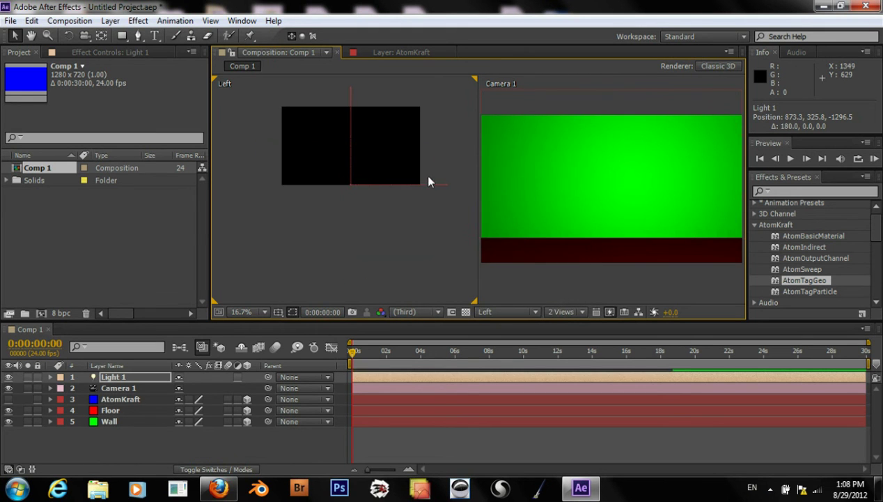
pyautogui.press('h')
pyautogui.moveTo(432, 207); pyautogui.dragTo(430, 211)
pyautogui.press('v')
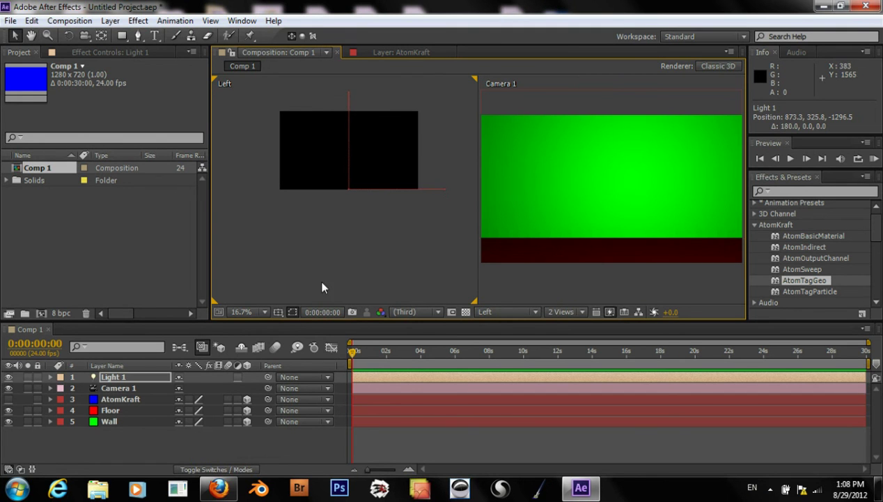
pyautogui.click(115, 377)
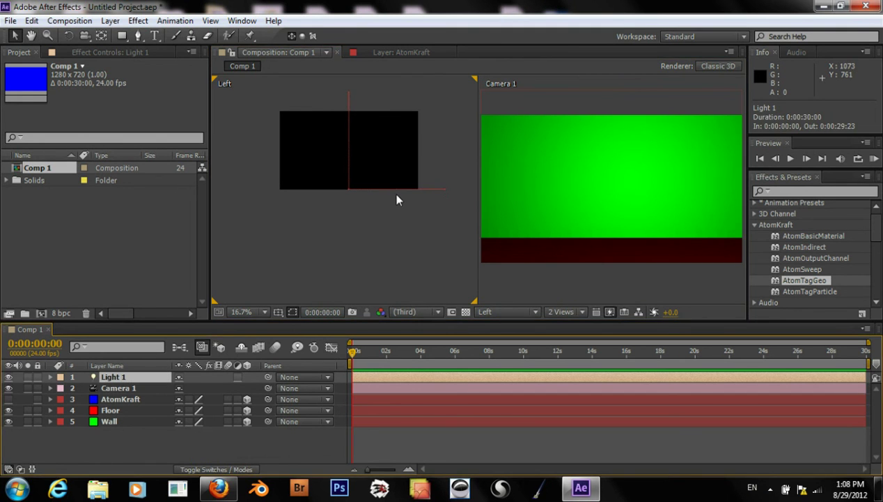
pyautogui.press(',')
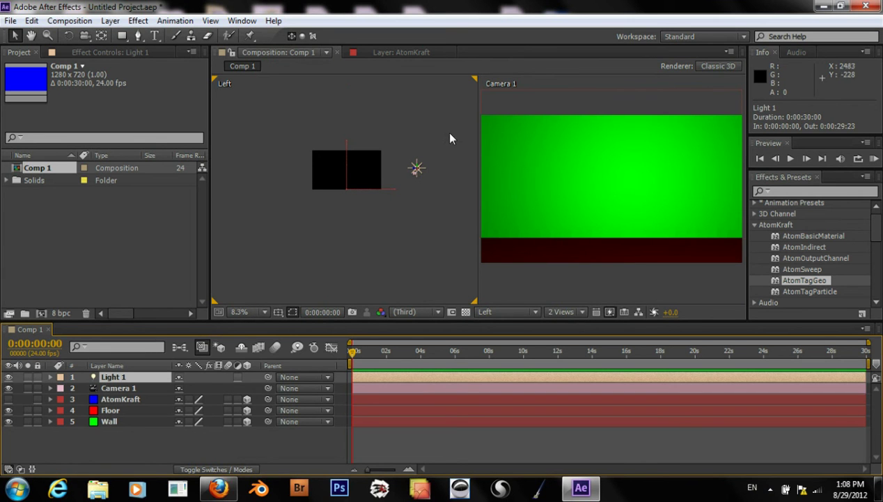
pyautogui.moveTo(416, 167); pyautogui.dragTo(417, 134)
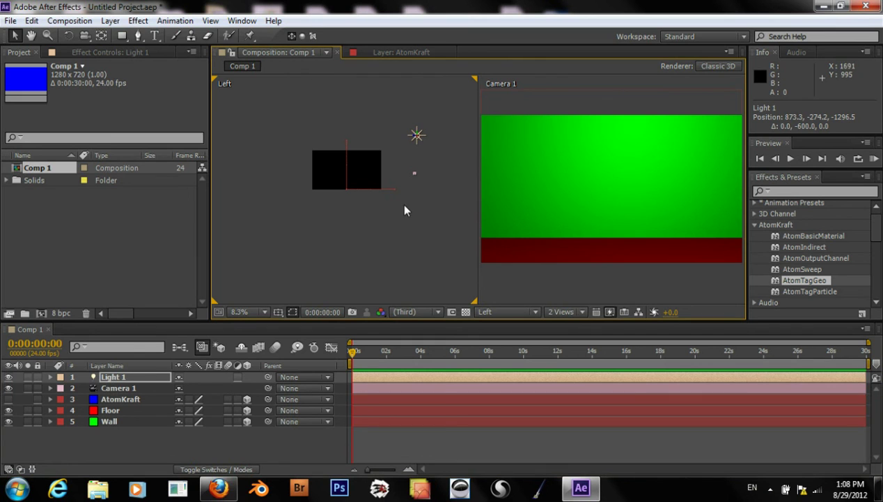
# Expand Light 1's Light Options and select its Radius property
pyautogui.click(51, 376)
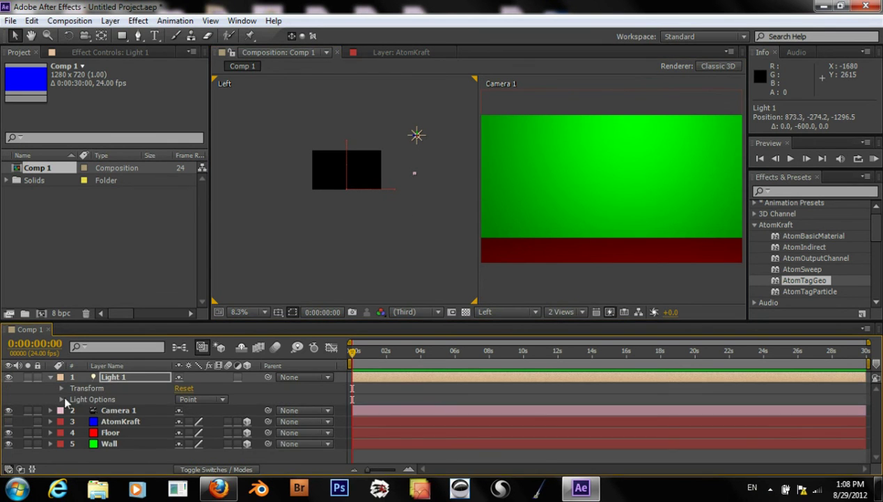
pyautogui.click(61, 399)
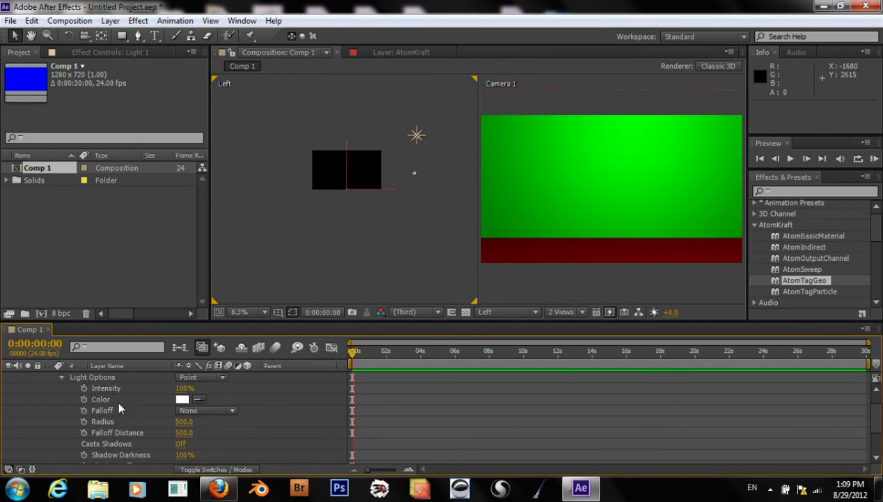
pyautogui.click(108, 421)
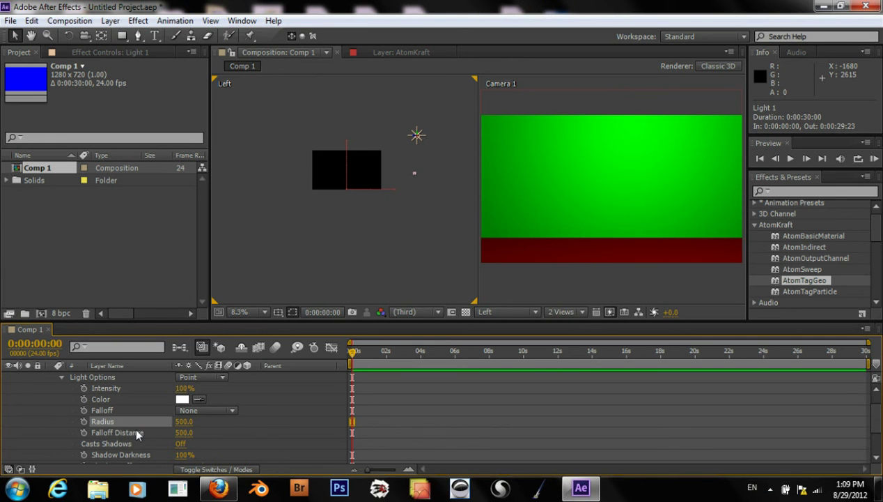
# Try Smooth falloff on Light 1 with its Intensity set to 300%
pyautogui.click(209, 410)
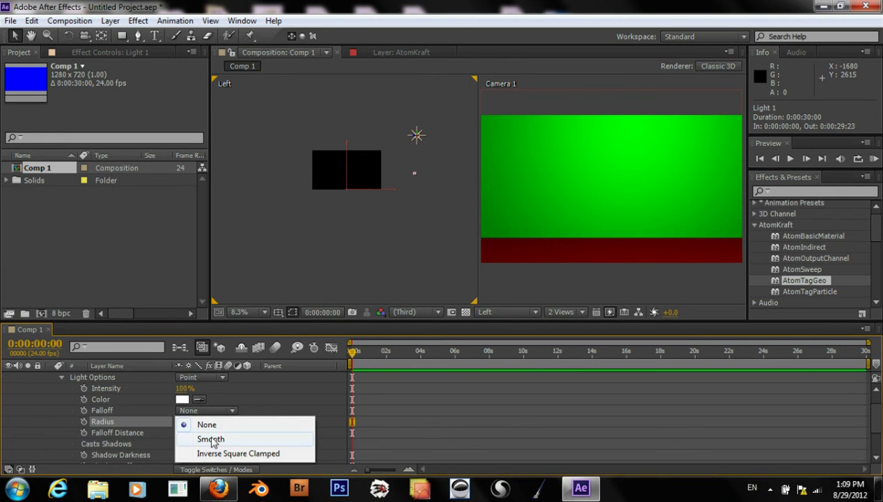
pyautogui.click(209, 438)
pyautogui.click(218, 410)
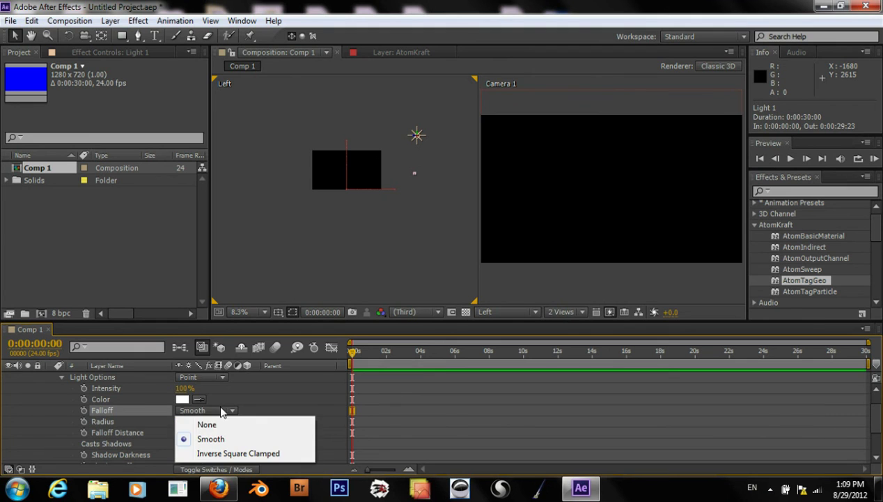
pyautogui.click(185, 388)
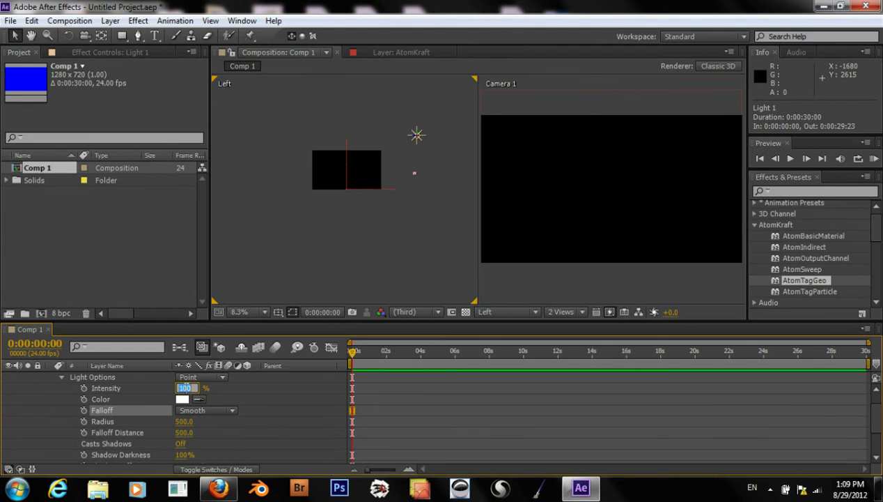
pyautogui.write('300')
pyautogui.press('Return')
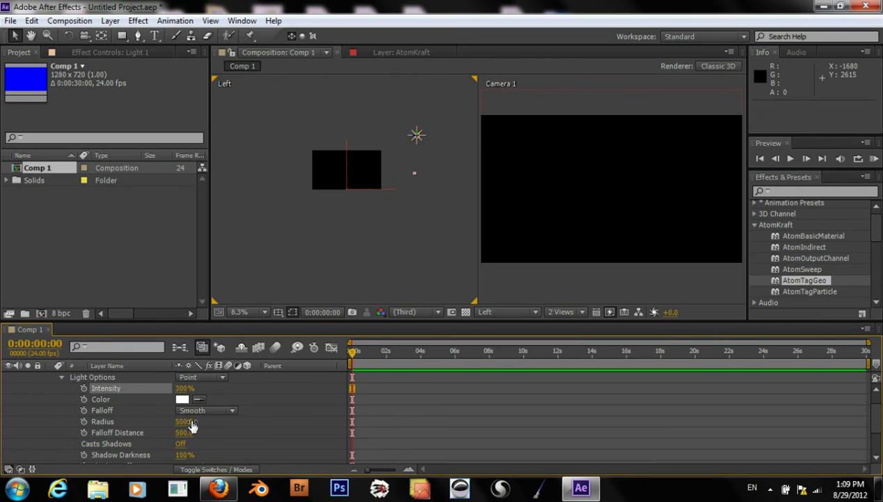
# Set Light 1's Intensity back to 100% and its Falloff back to None
pyautogui.click(182, 388)
pyautogui.write('100')
pyautogui.press('Return')
pyautogui.click(180, 413)
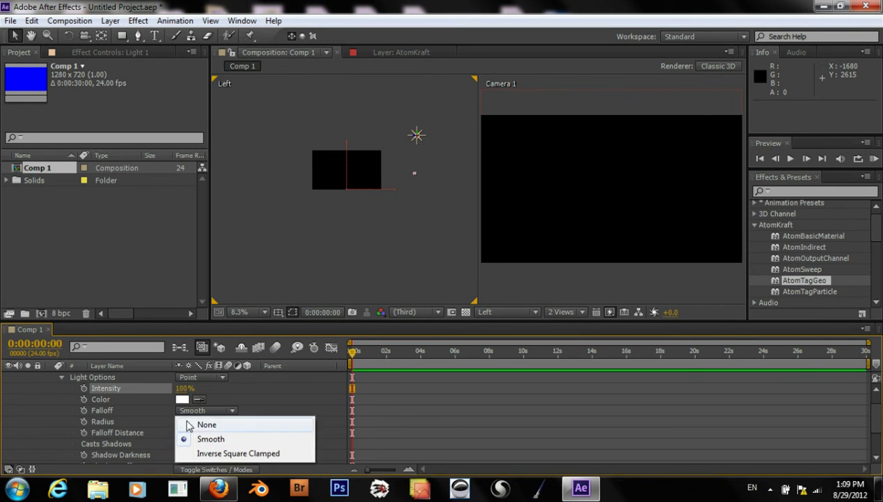
pyautogui.click(187, 427)
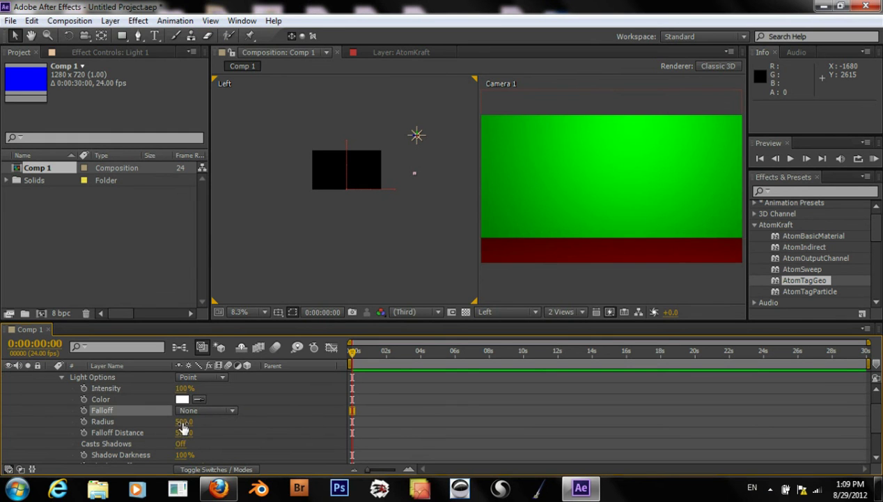
# Try a Radius of 200 on Light 1 and set it back to 500
pyautogui.click(184, 422)
pyautogui.write('200')
pyautogui.press('Return')
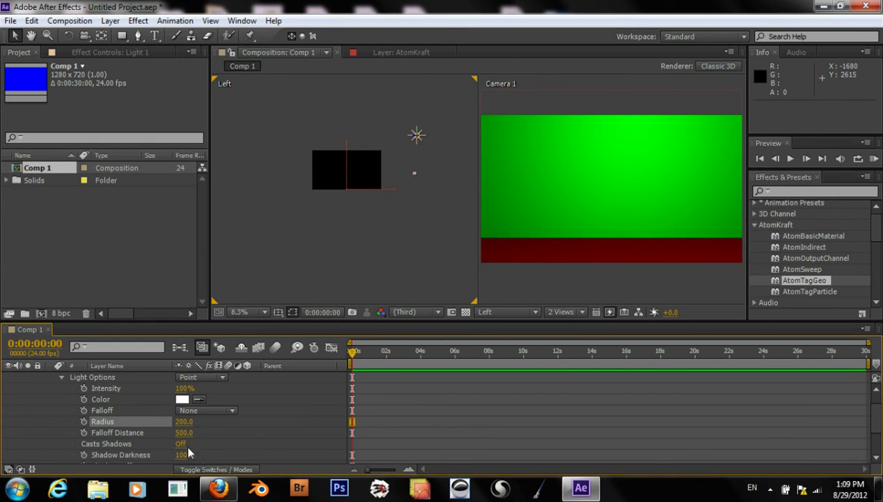
pyautogui.click(183, 421)
pyautogui.write('500')
# Turn on Casts Shadows for Light 1
pyautogui.click(181, 444)
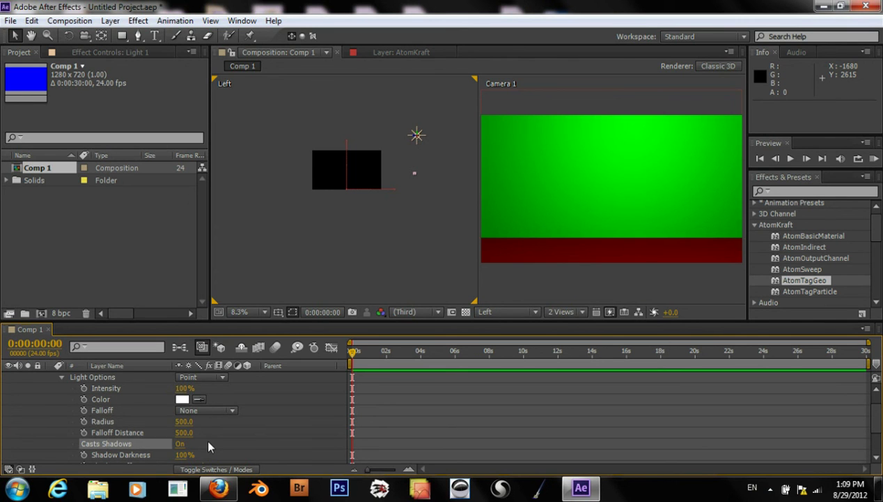
pyautogui.click(181, 444)
pyautogui.click(179, 444)
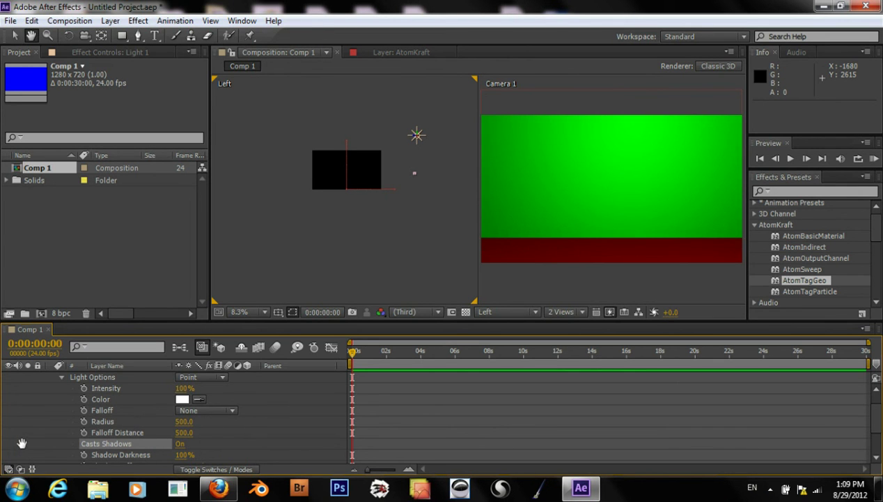
pyautogui.press('h')
pyautogui.moveTo(53, 417); pyautogui.dragTo(48, 413)
pyautogui.scroll(-3, 59, 414)
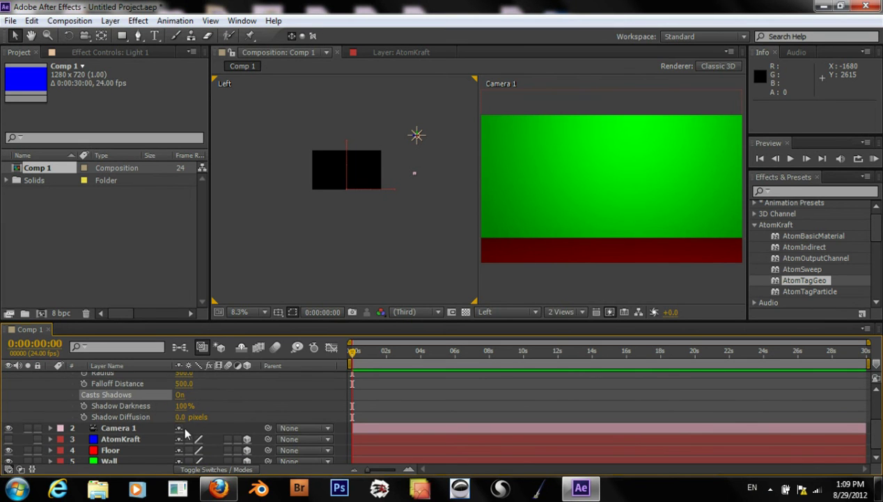
pyautogui.press('h')
pyautogui.moveTo(41, 387); pyautogui.dragTo(46, 396)
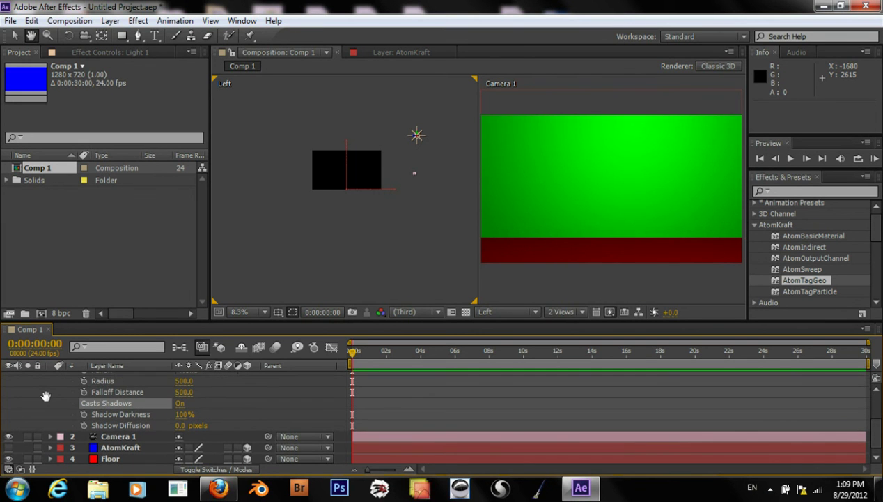
pyautogui.press('v')
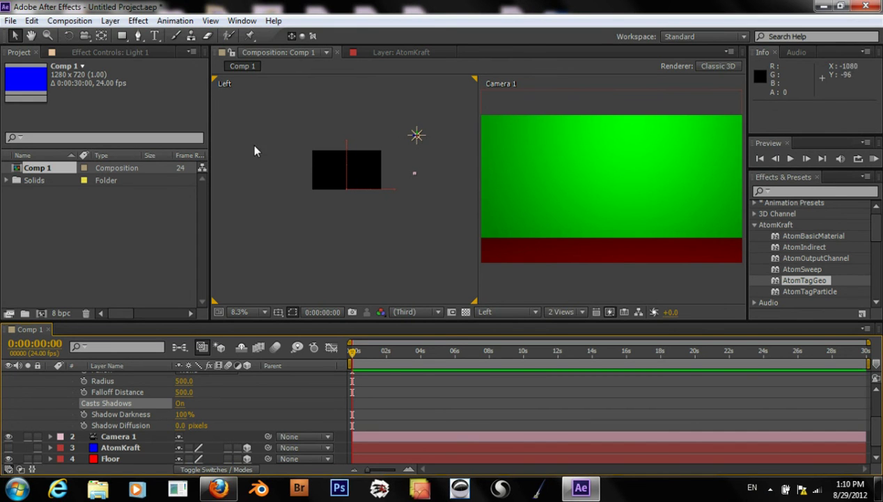
# Change the renderer of Comp 1 to AtomKraft in the advanced composition settings
pyautogui.click(722, 69)
pyautogui.click(401, 207)
pyautogui.click(408, 250)
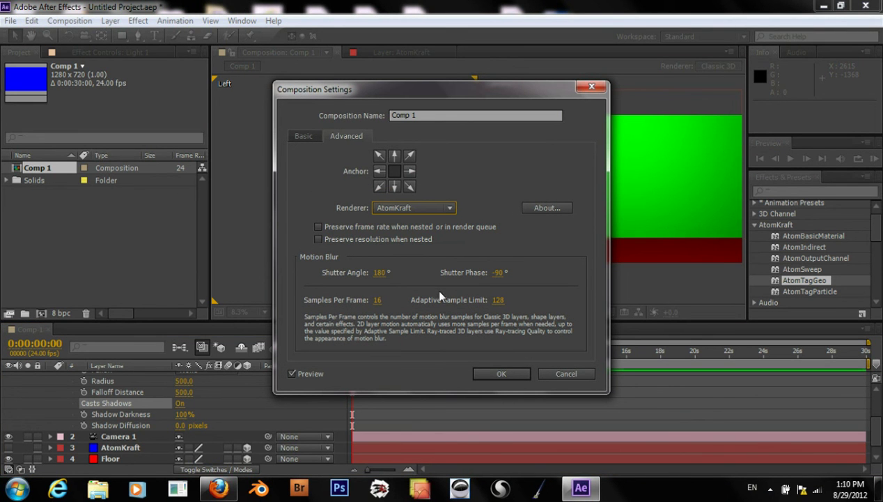
pyautogui.click(500, 373)
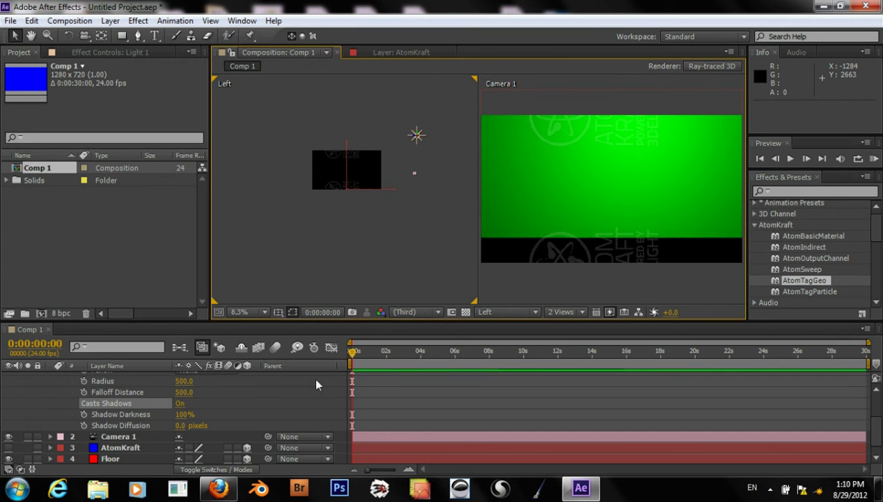
pyautogui.click(88, 404)
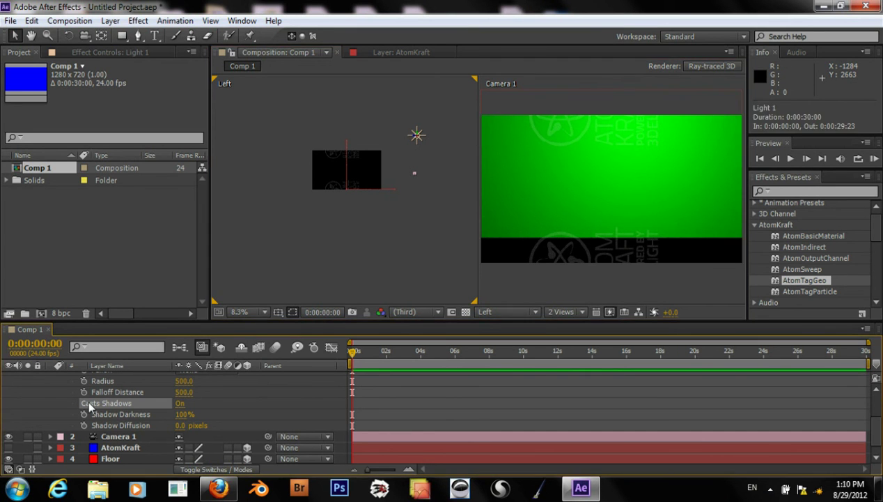